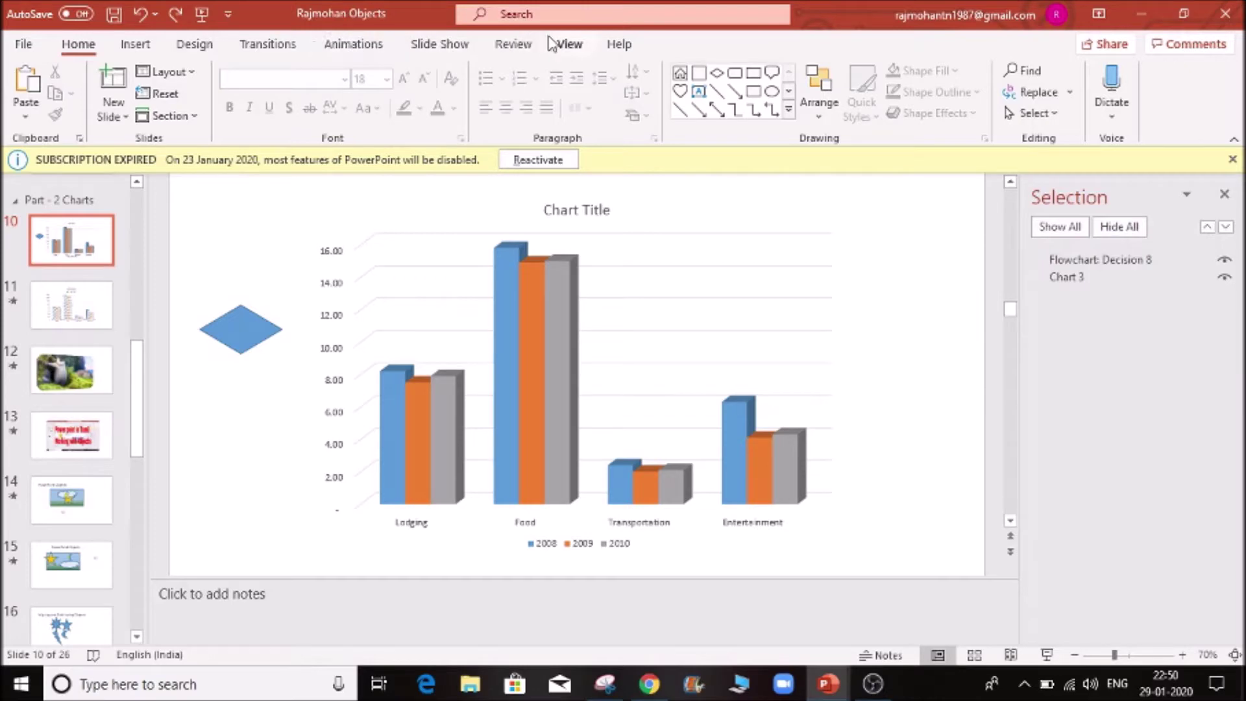
# Switch to the View tab to reach the presentation view options
pyautogui.click(570, 45)
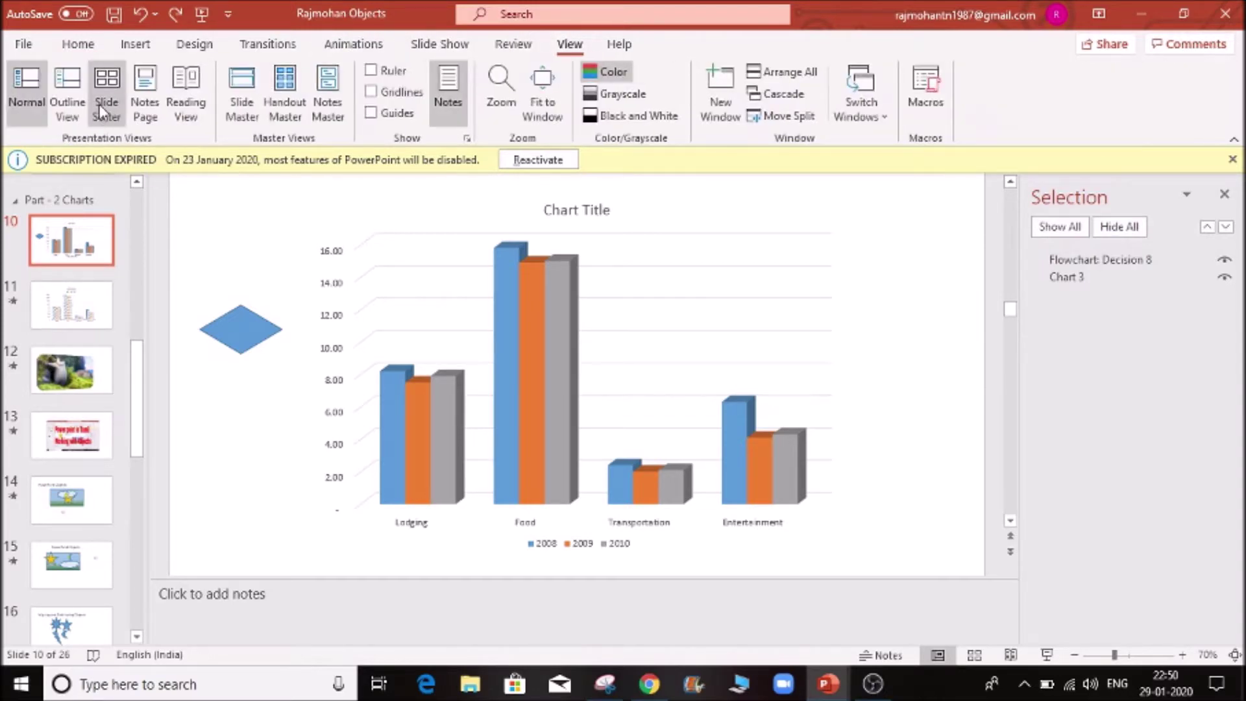
# Switch the deck to Slide Sorter view, scroll to the top and select slide 1
pyautogui.click(104, 107)
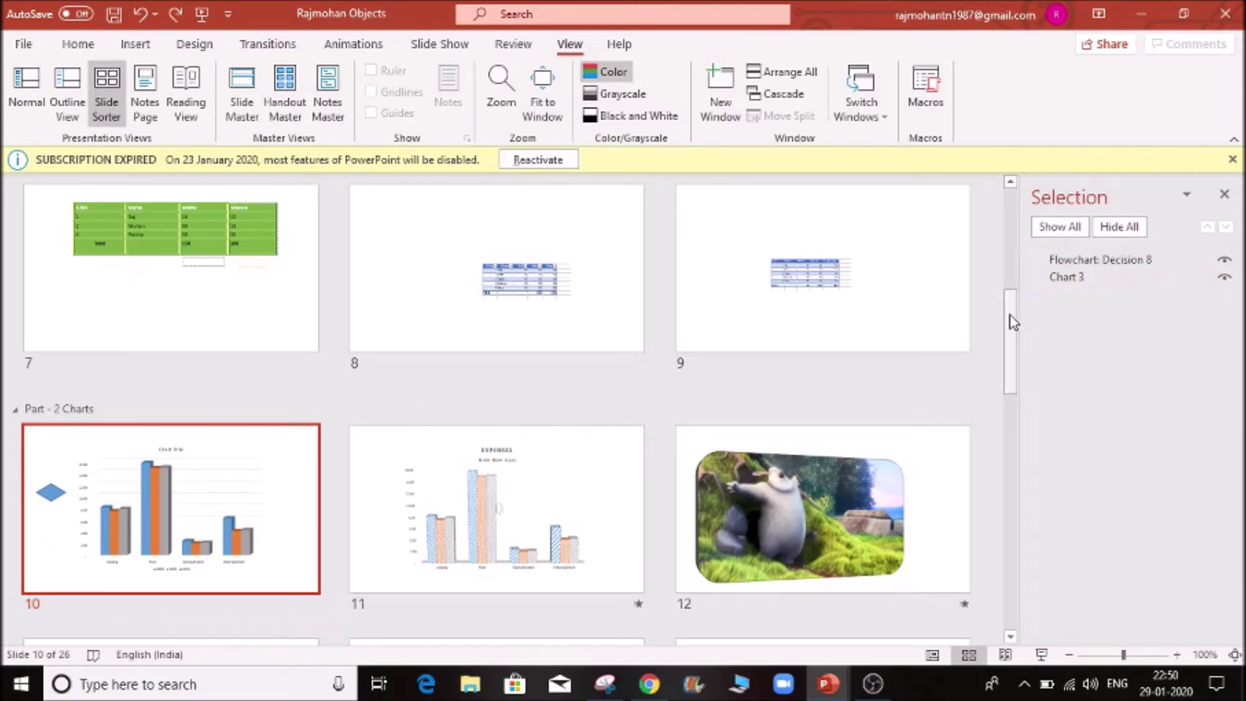
pyautogui.moveTo(1016, 301); pyautogui.dragTo(1015, 195)
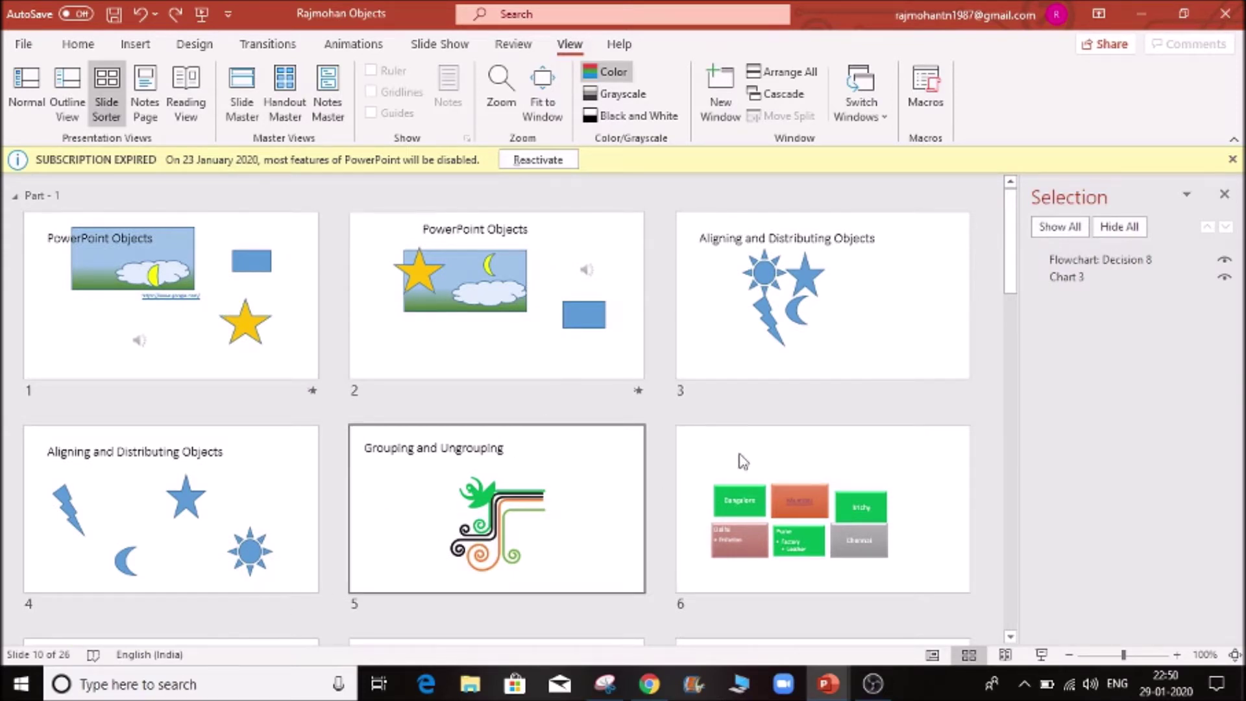
pyautogui.click(211, 329)
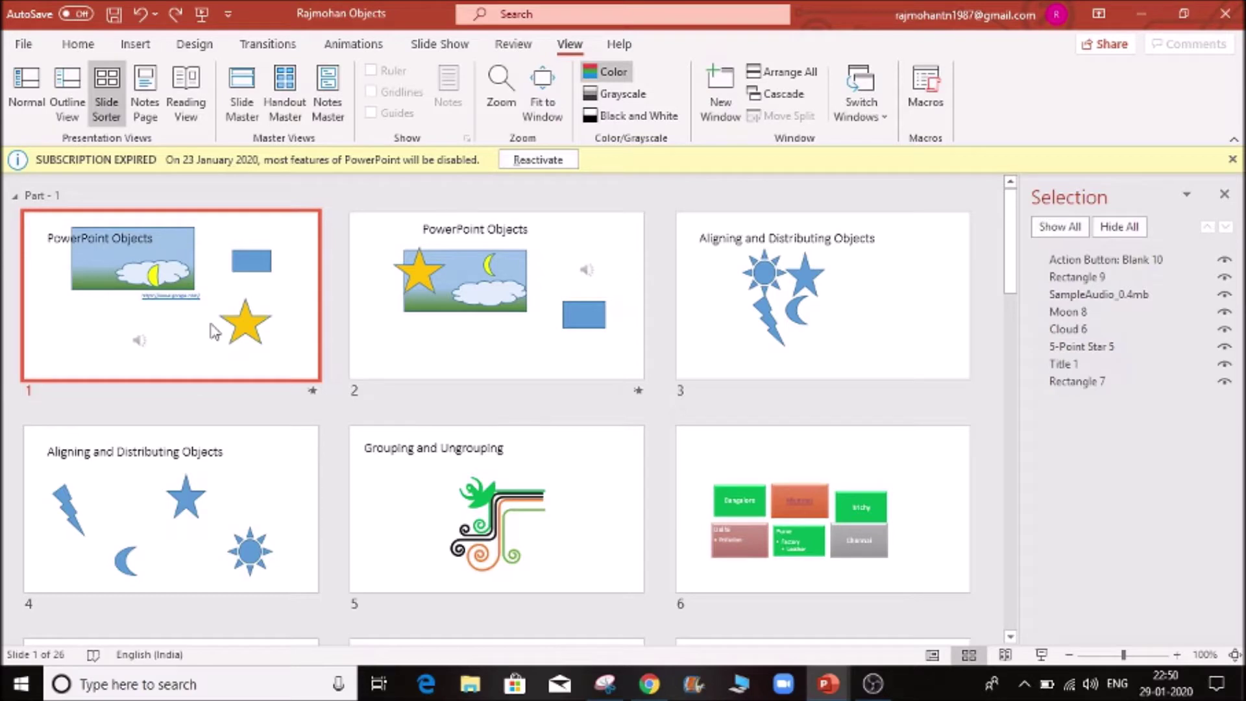
pyautogui.hotkey('ctrl', 'a')
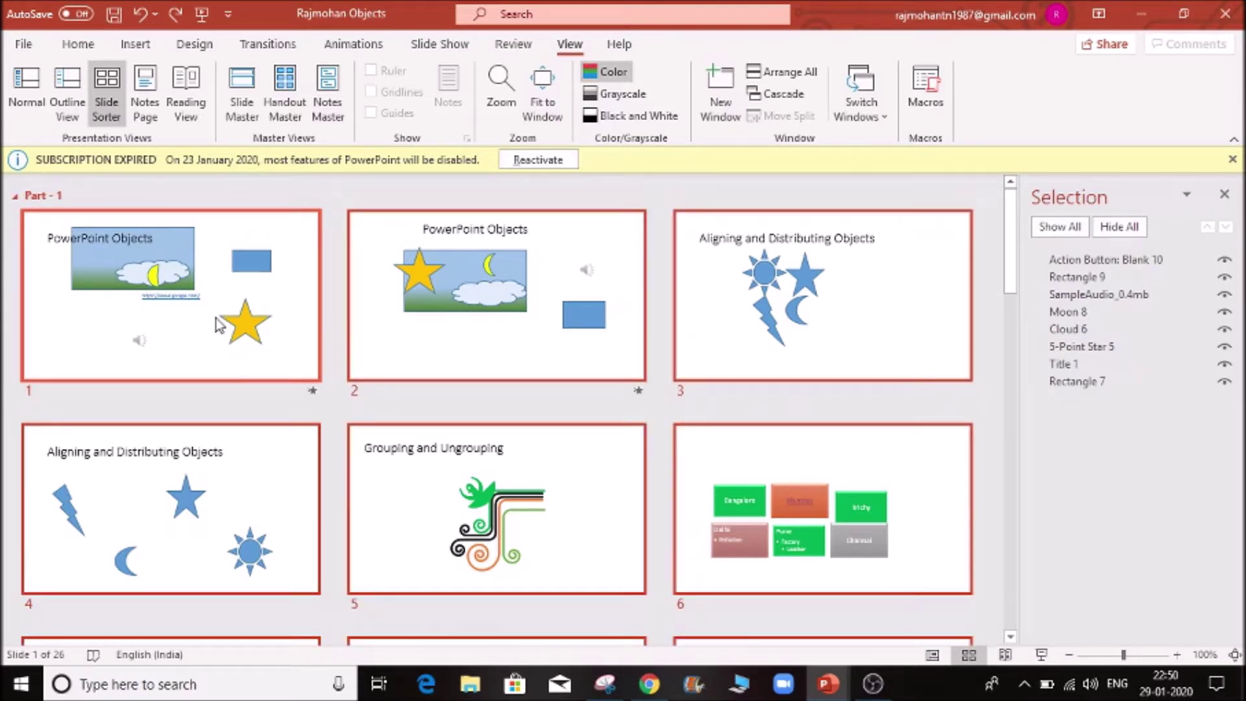
pyautogui.click(220, 325)
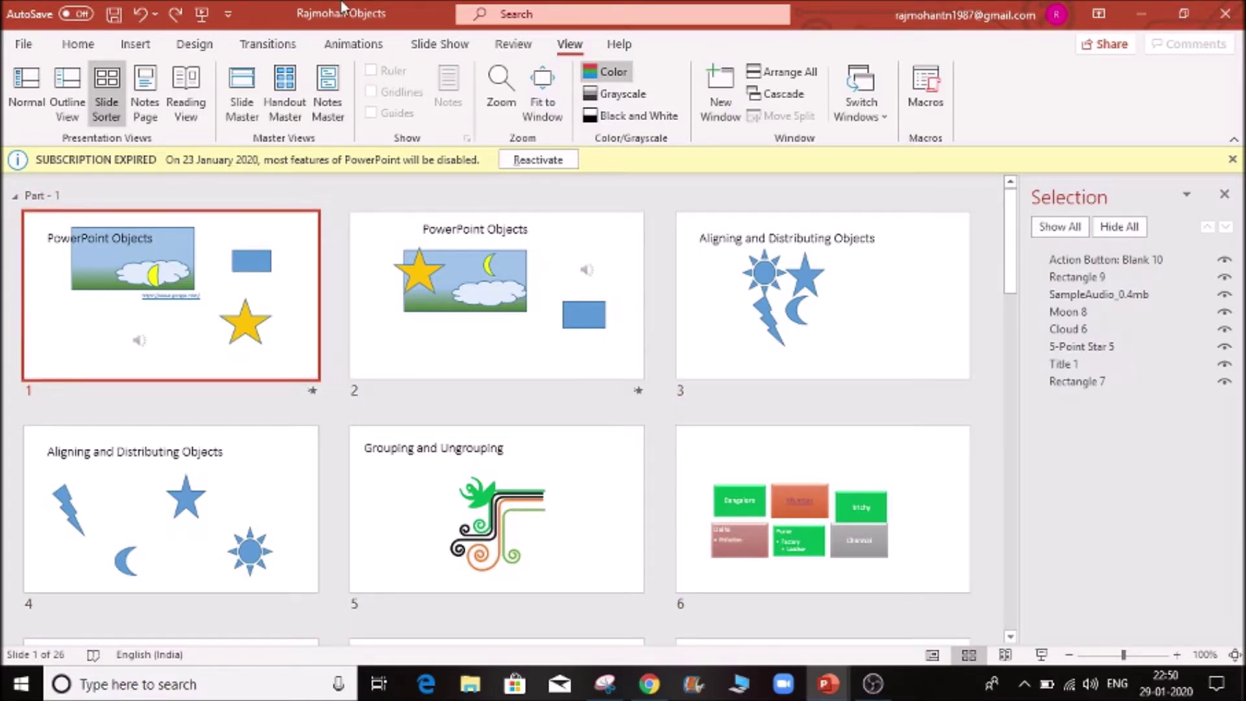
pyautogui.click(275, 52)
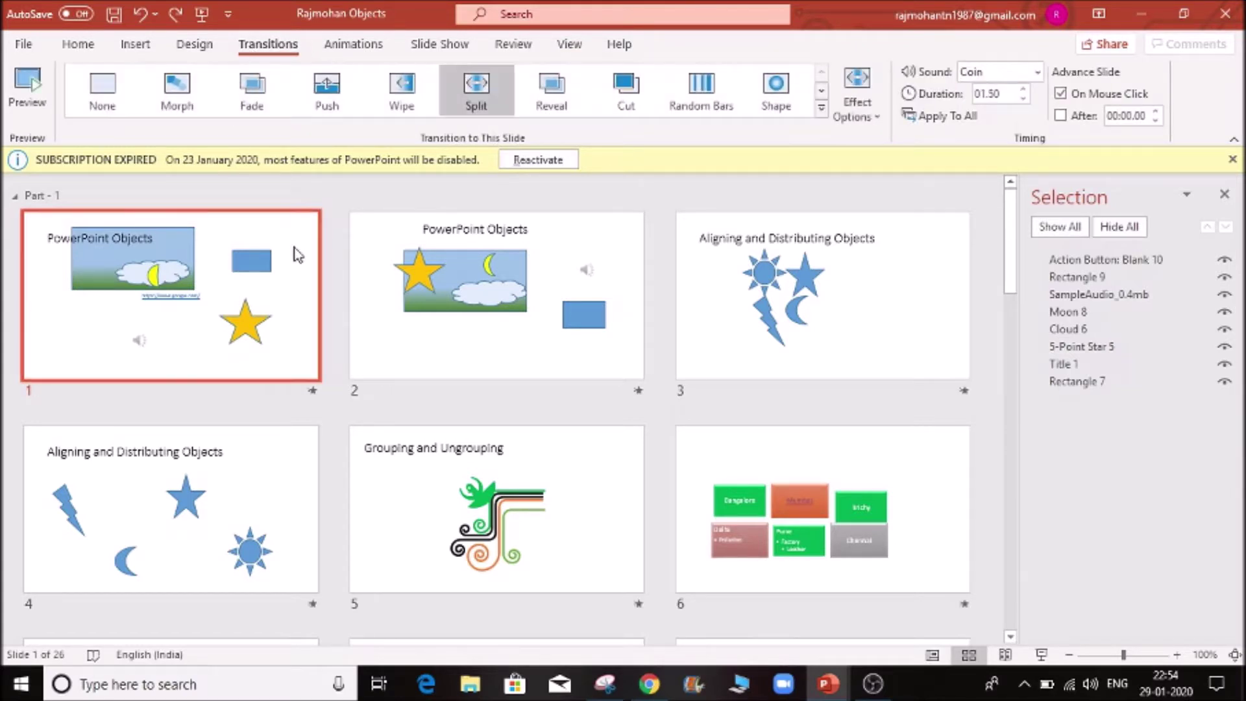
# Clear the shared transition and give slide 1 the Push transition
pyautogui.click(123, 93)
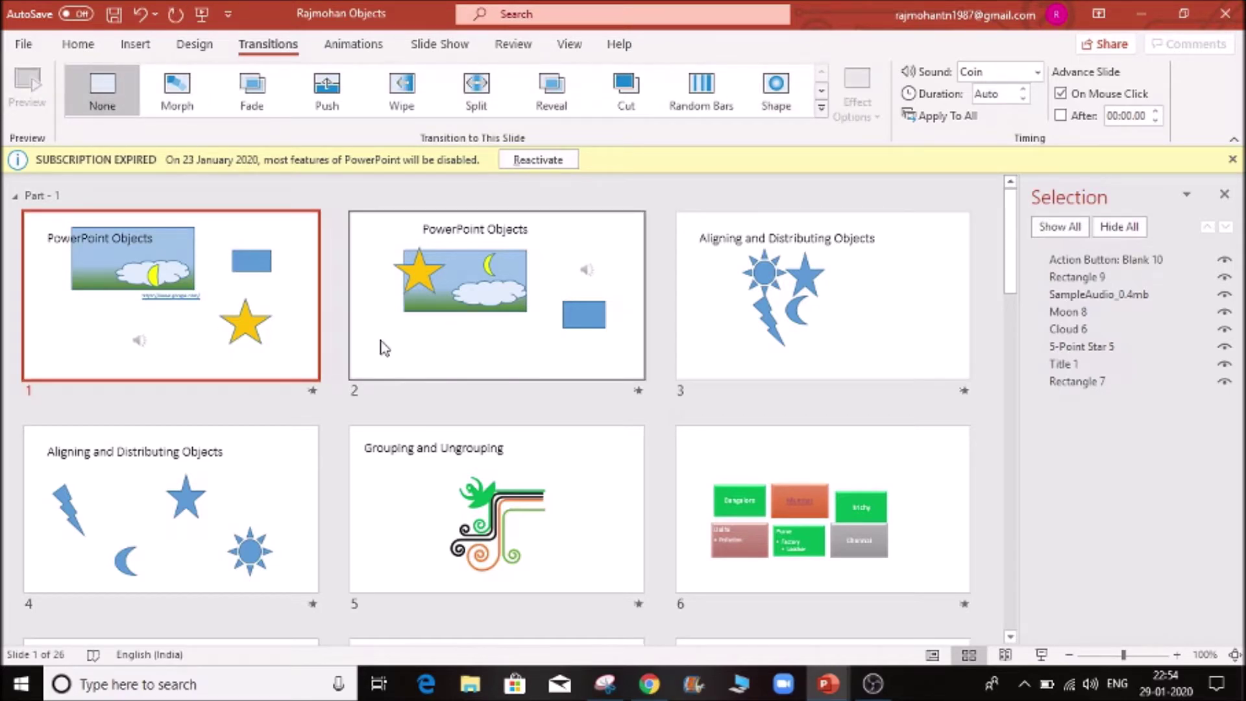
pyautogui.hotkey('ctrl', 'a')
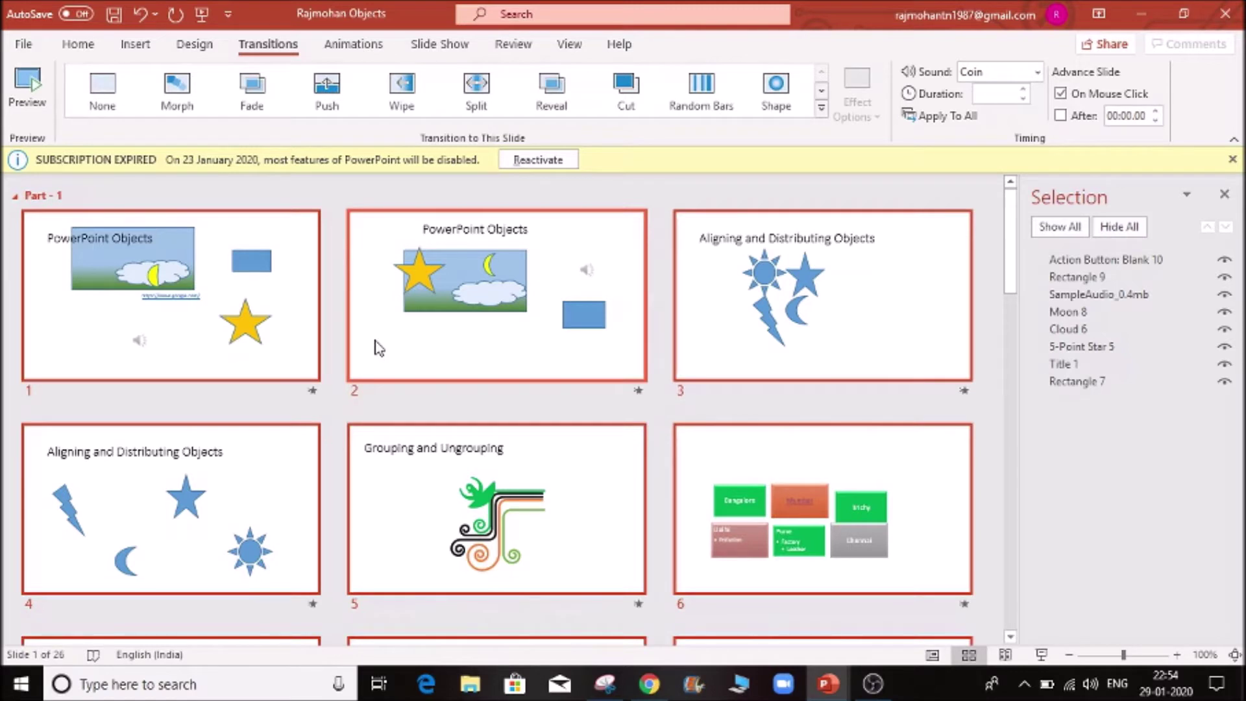
pyautogui.click(197, 316)
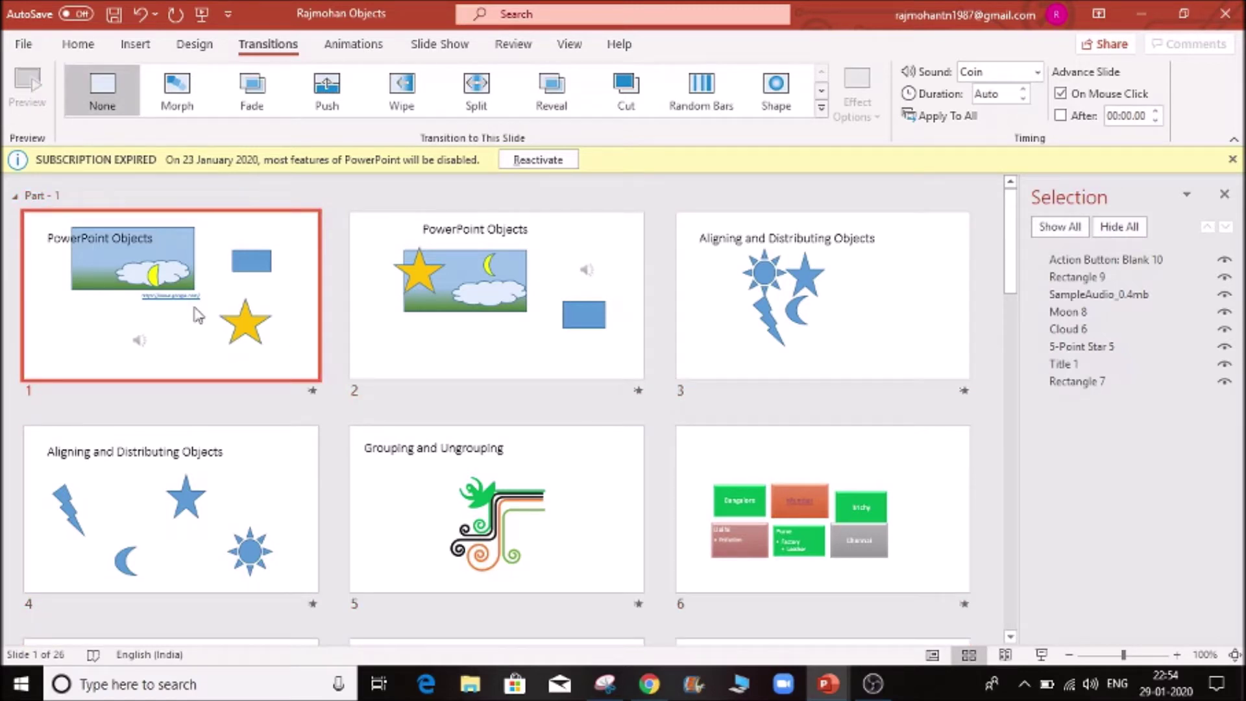
pyautogui.click(176, 91)
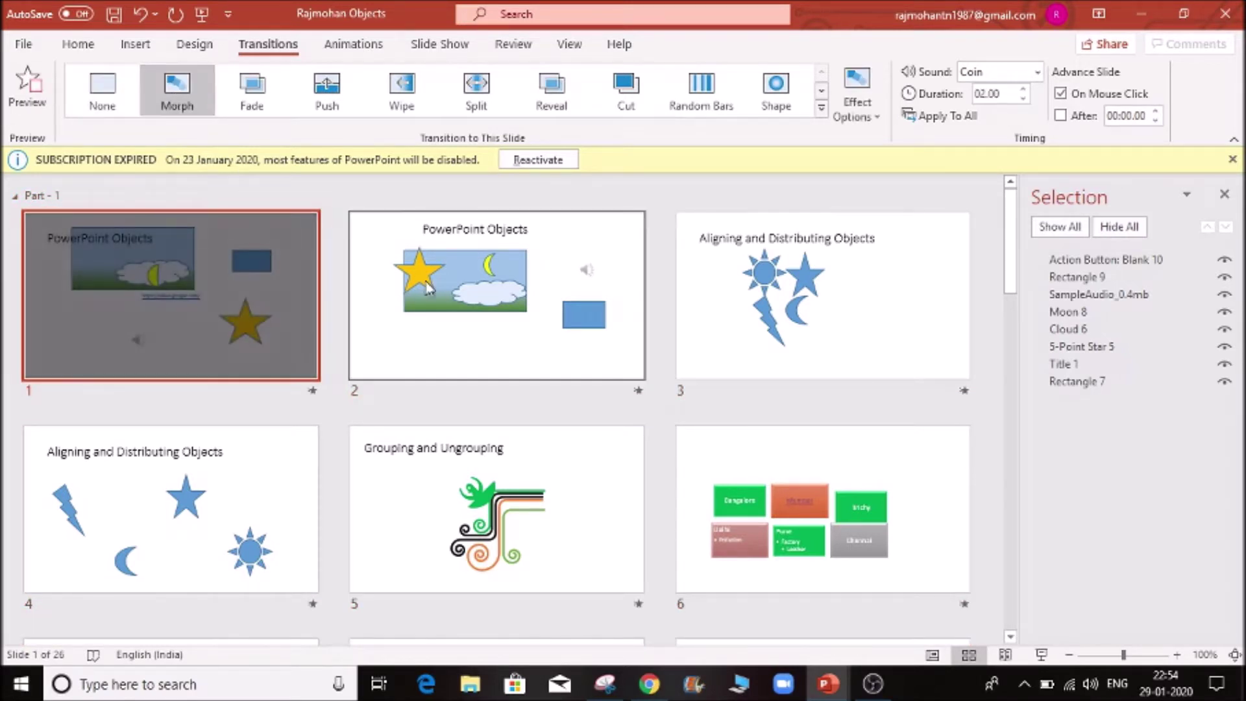
pyautogui.click(328, 91)
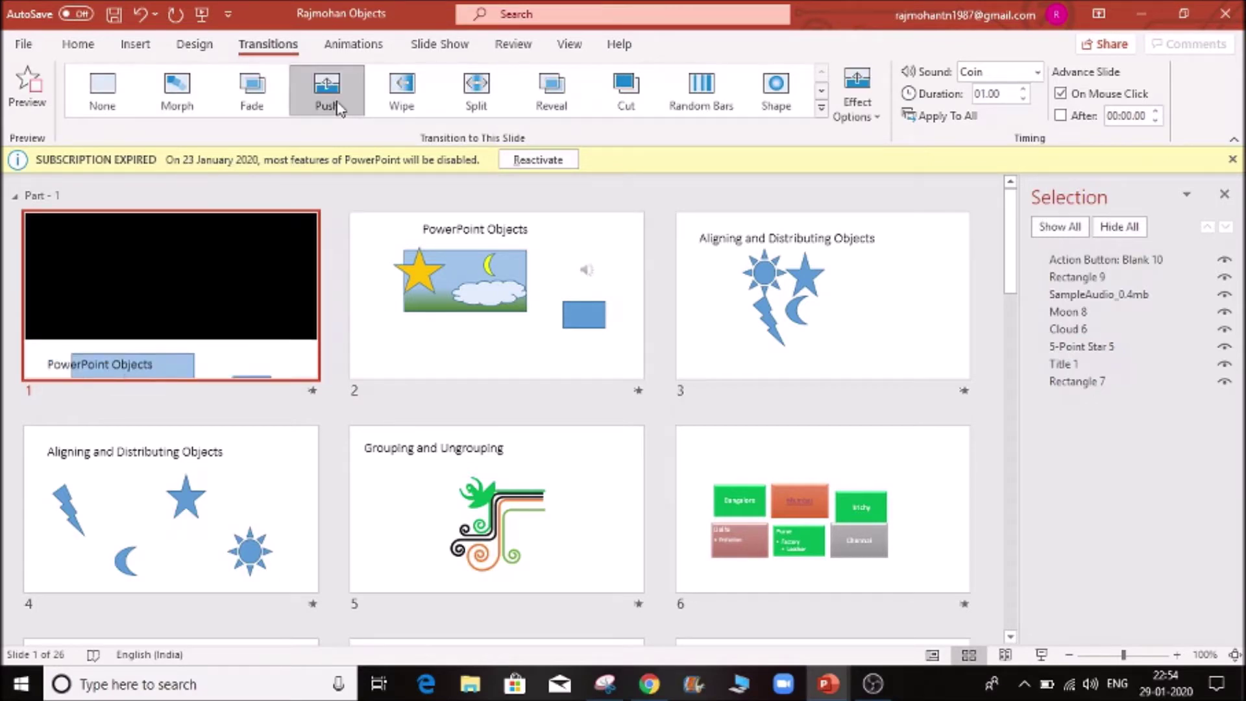
# Give slide 2 Vortex, slide 3 Glitter and slide 4 Doors transitions
pyautogui.click(548, 318)
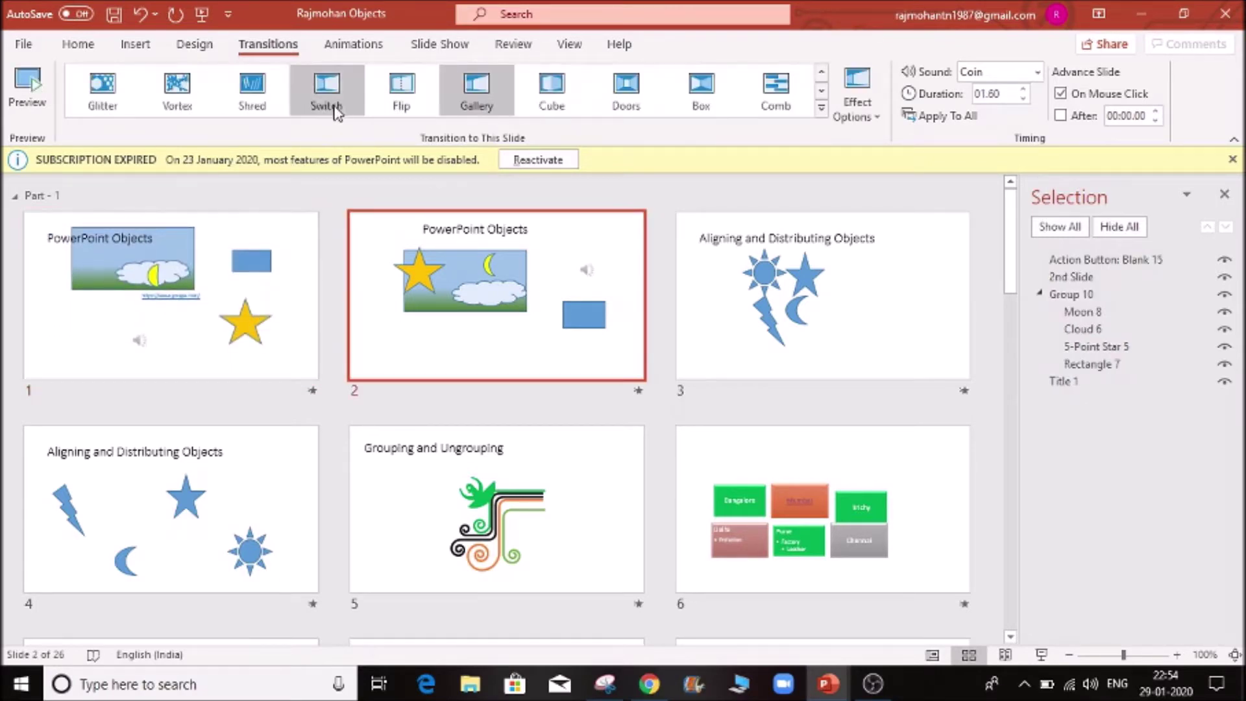
pyautogui.click(178, 104)
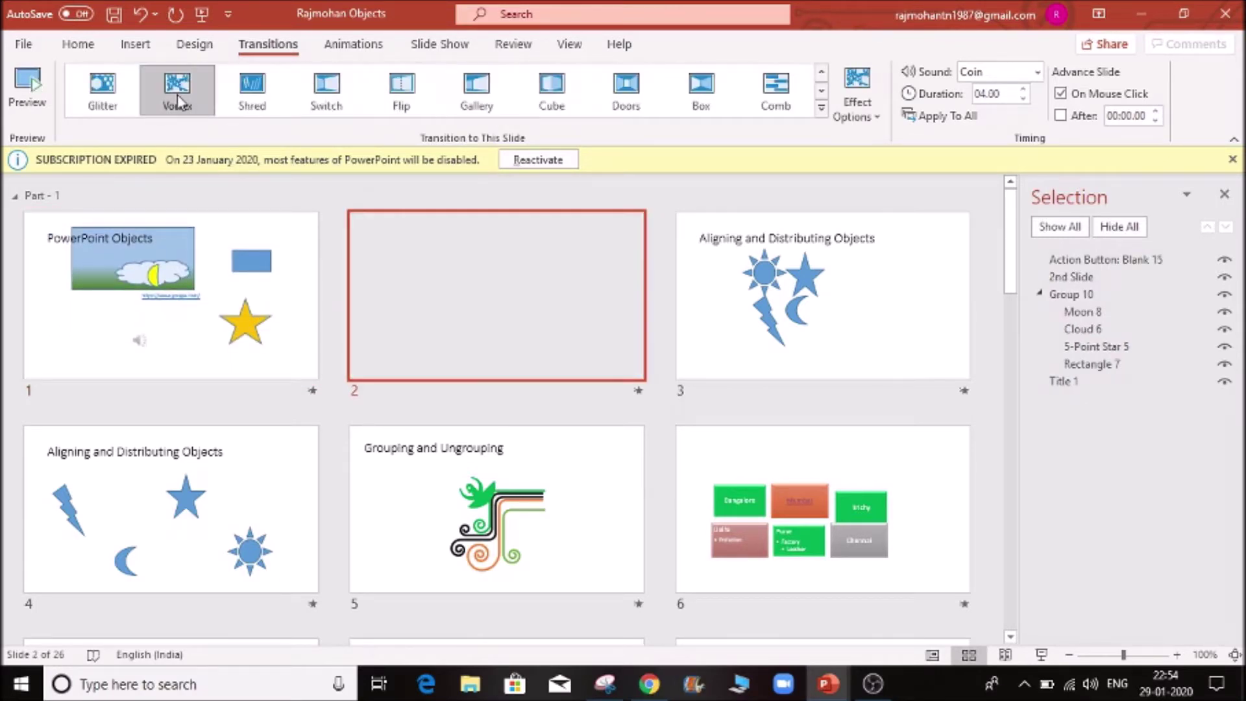
pyautogui.click(824, 315)
pyautogui.click(110, 98)
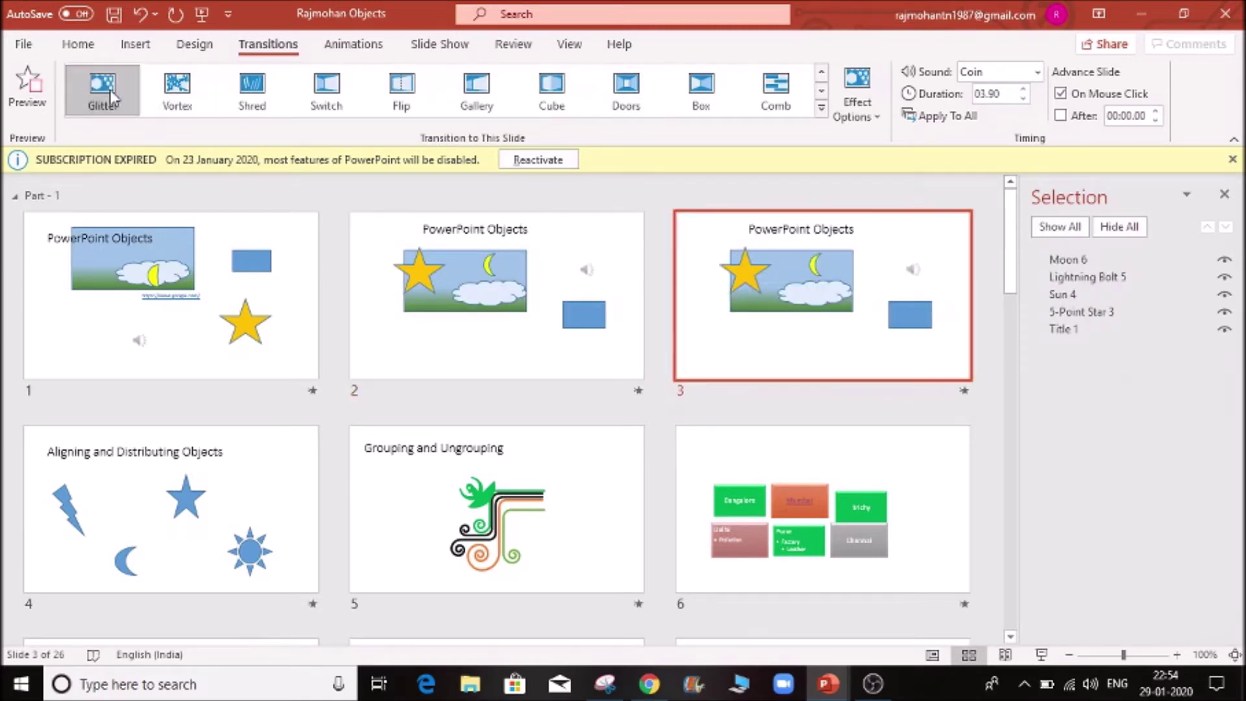
pyautogui.click(195, 503)
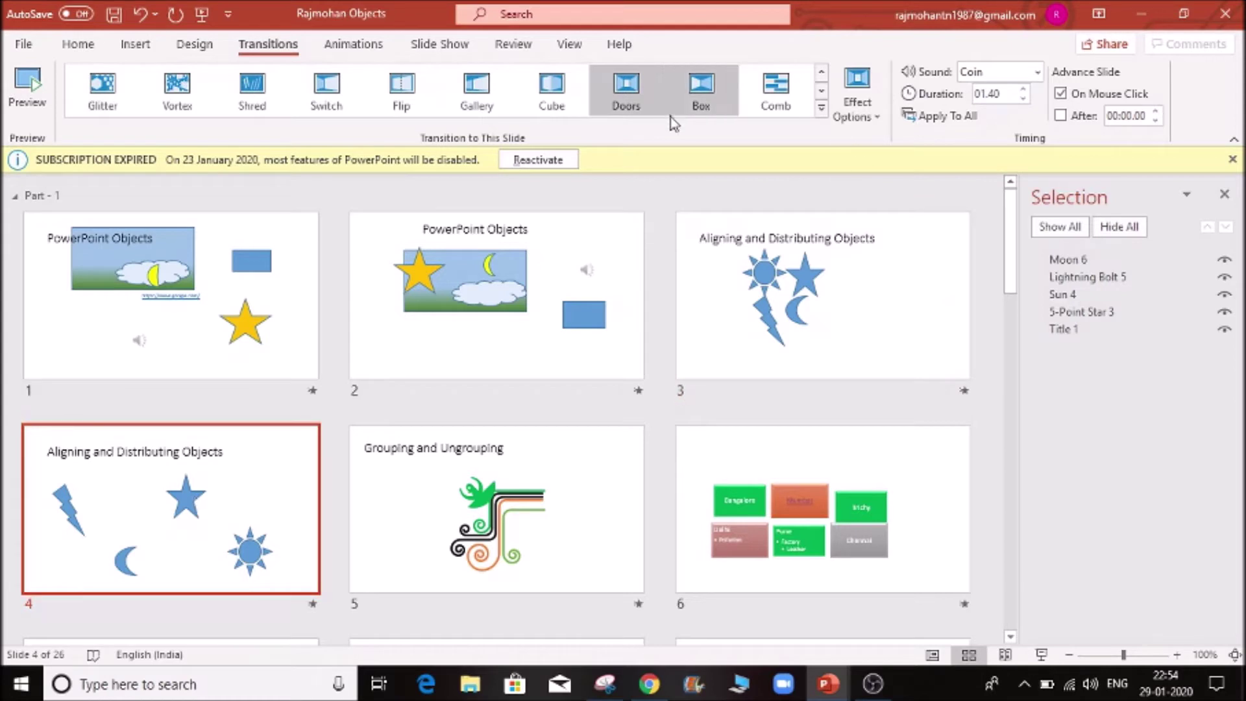
pyautogui.click(625, 91)
# Give slide 5 the Box transition and slide 6 the Comb transition
pyautogui.click(415, 523)
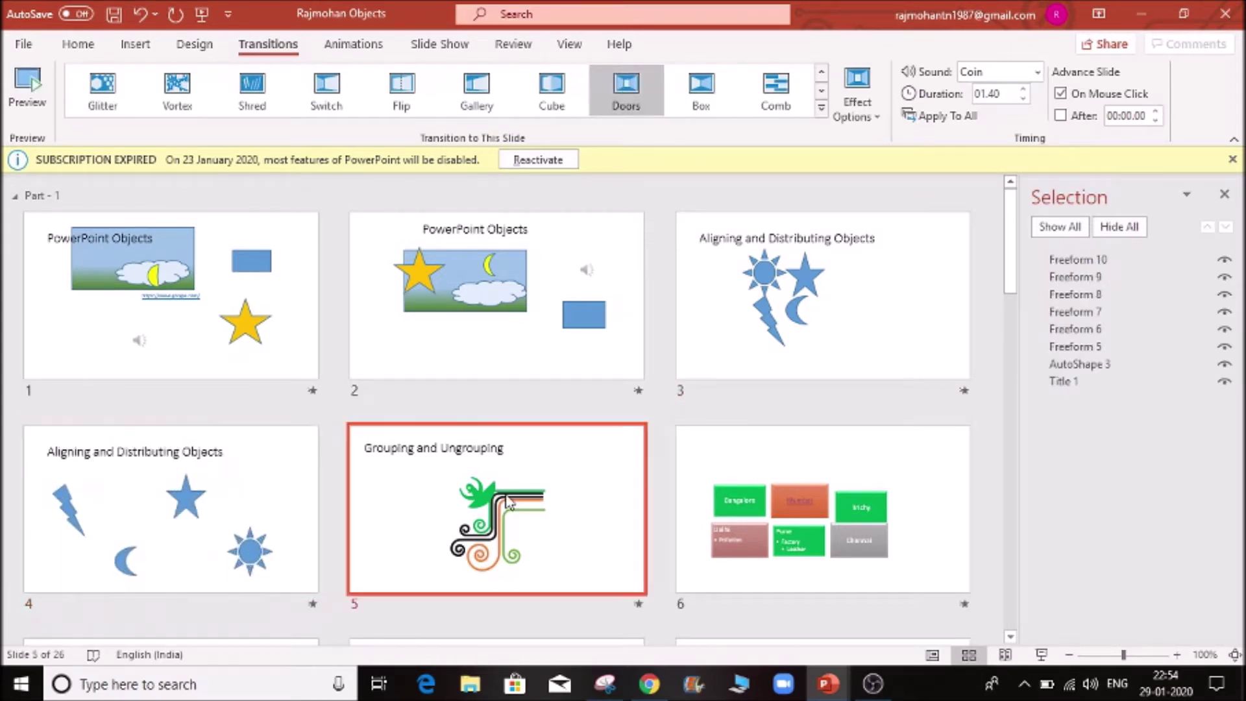
pyautogui.click(710, 94)
pyautogui.click(862, 528)
pyautogui.click(776, 88)
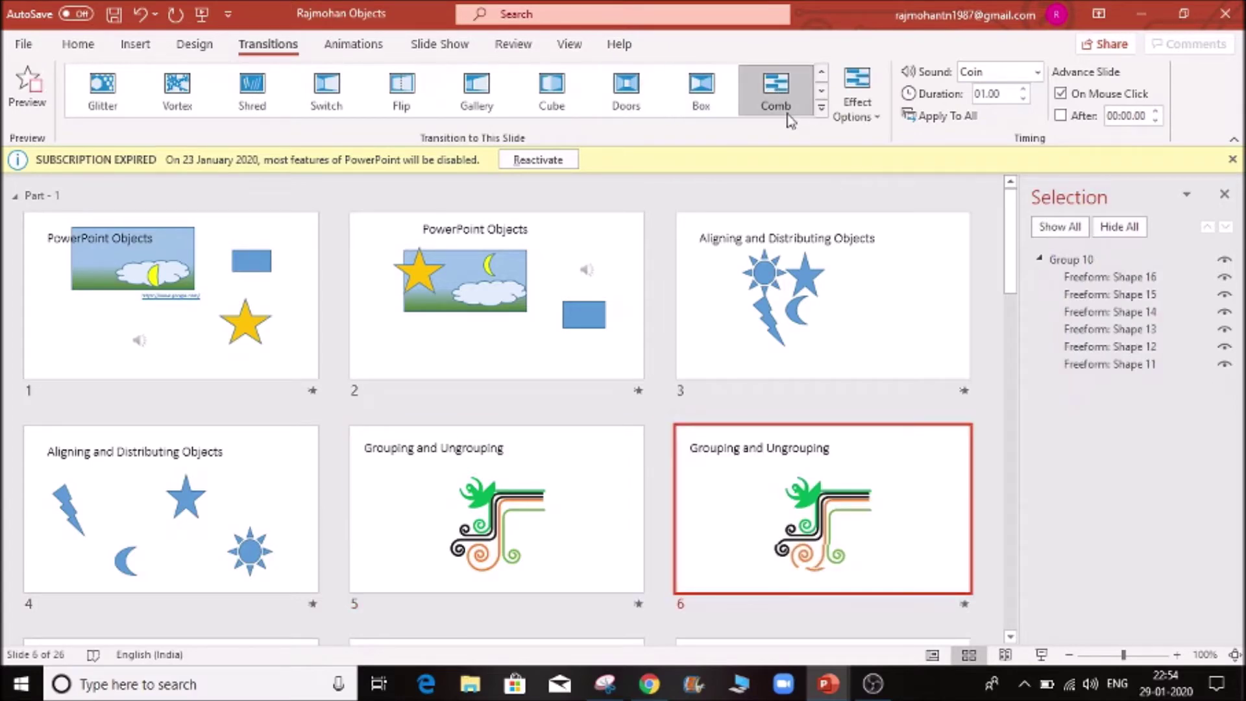
pyautogui.scroll(-3, 481, 348)
pyautogui.click(171, 268)
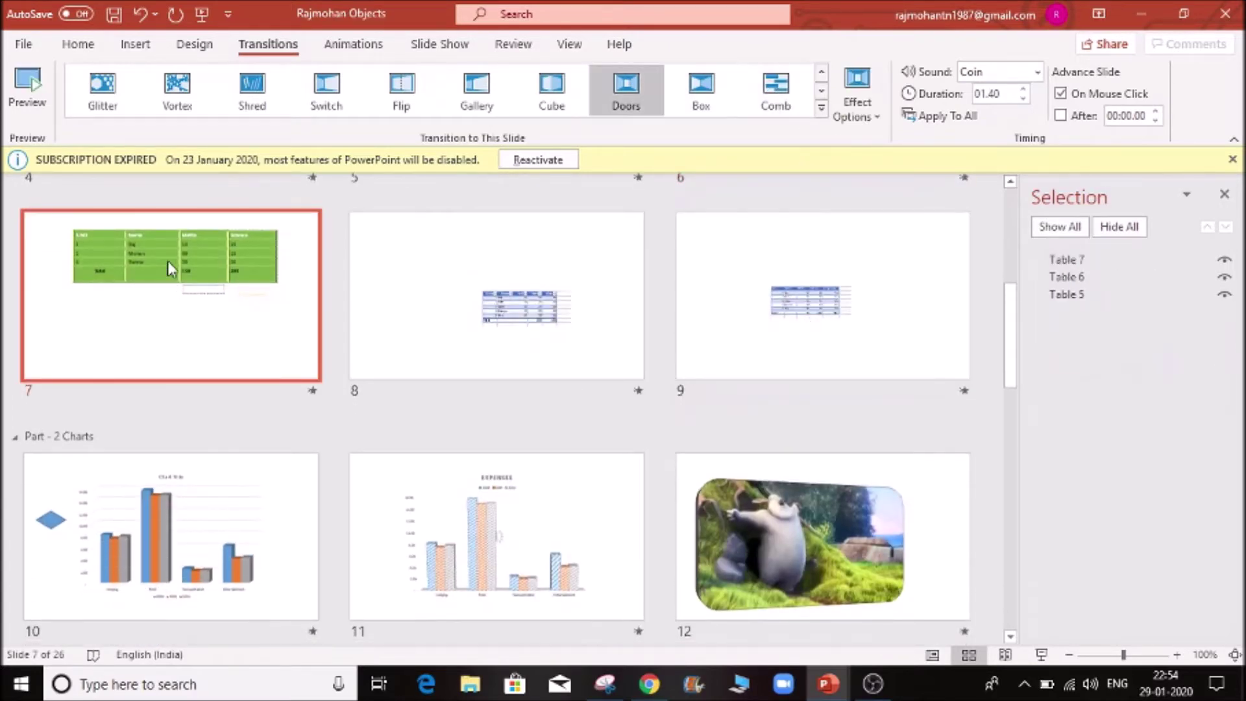
# Apply Fly Through to slide 7 and Shape to slide 8 from the full transitions gallery
pyautogui.click(822, 107)
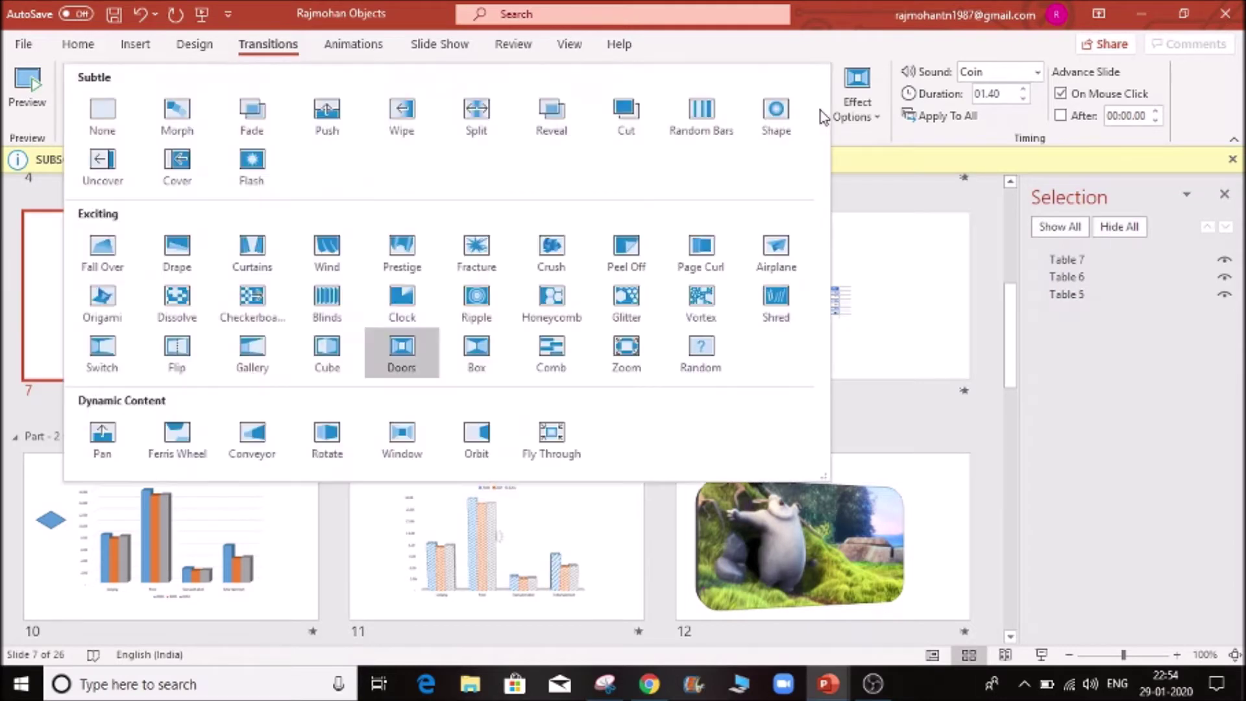
pyautogui.click(549, 448)
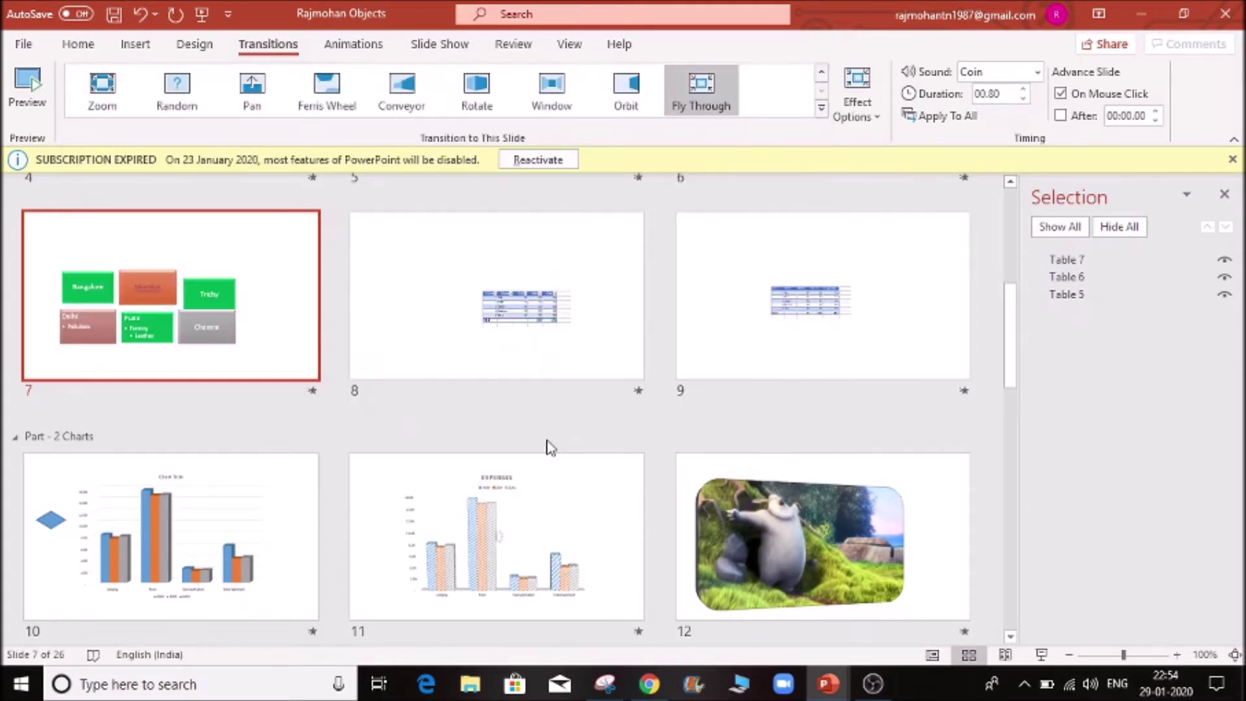
pyautogui.click(822, 108)
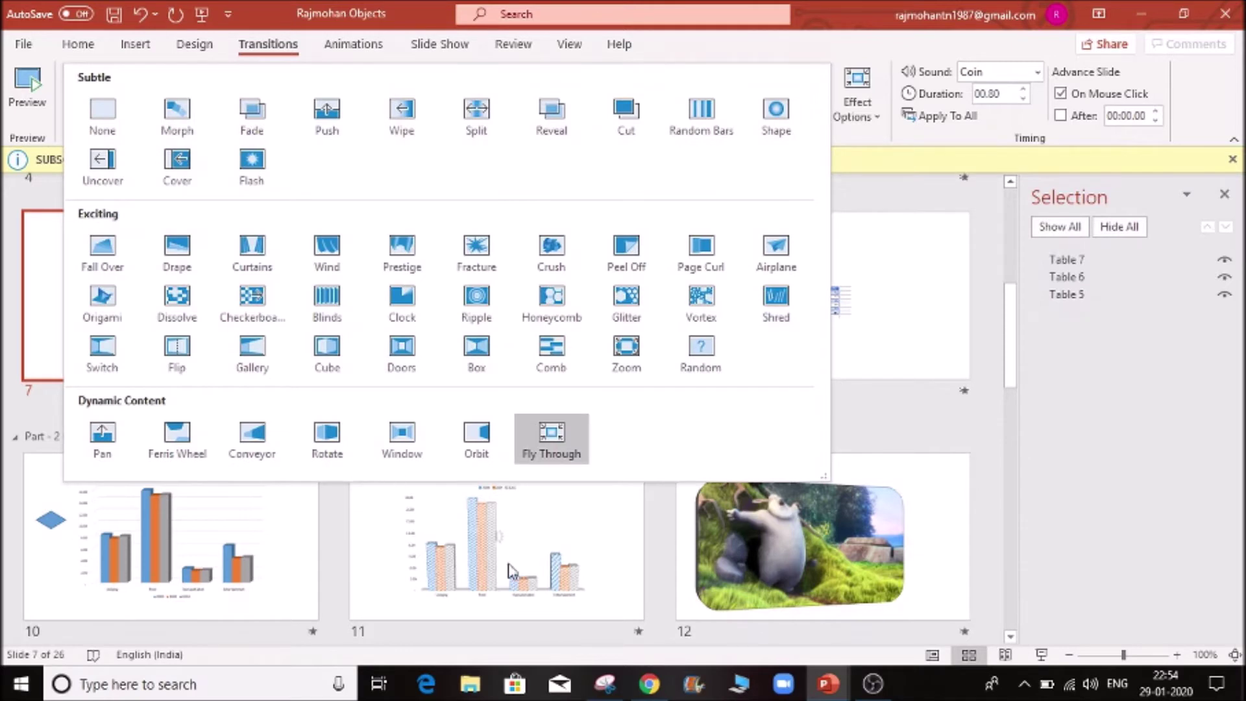
pyautogui.click(518, 575)
pyautogui.click(501, 354)
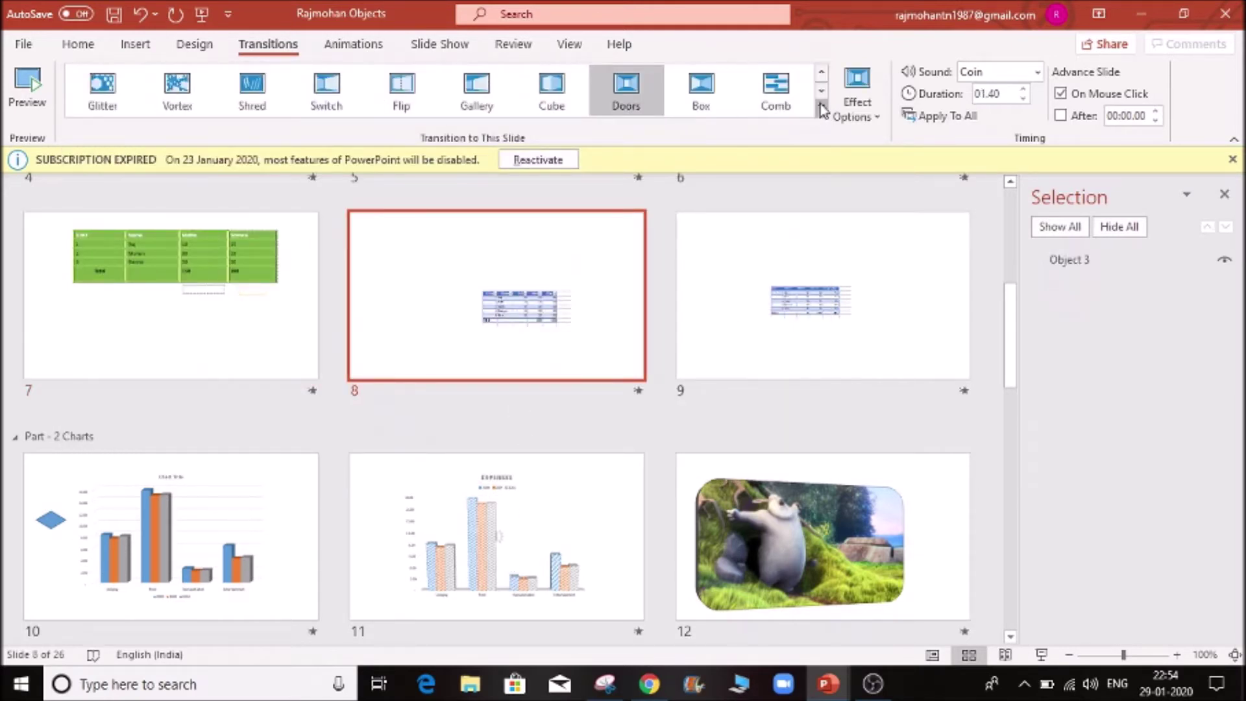
pyautogui.click(822, 107)
pyautogui.click(779, 114)
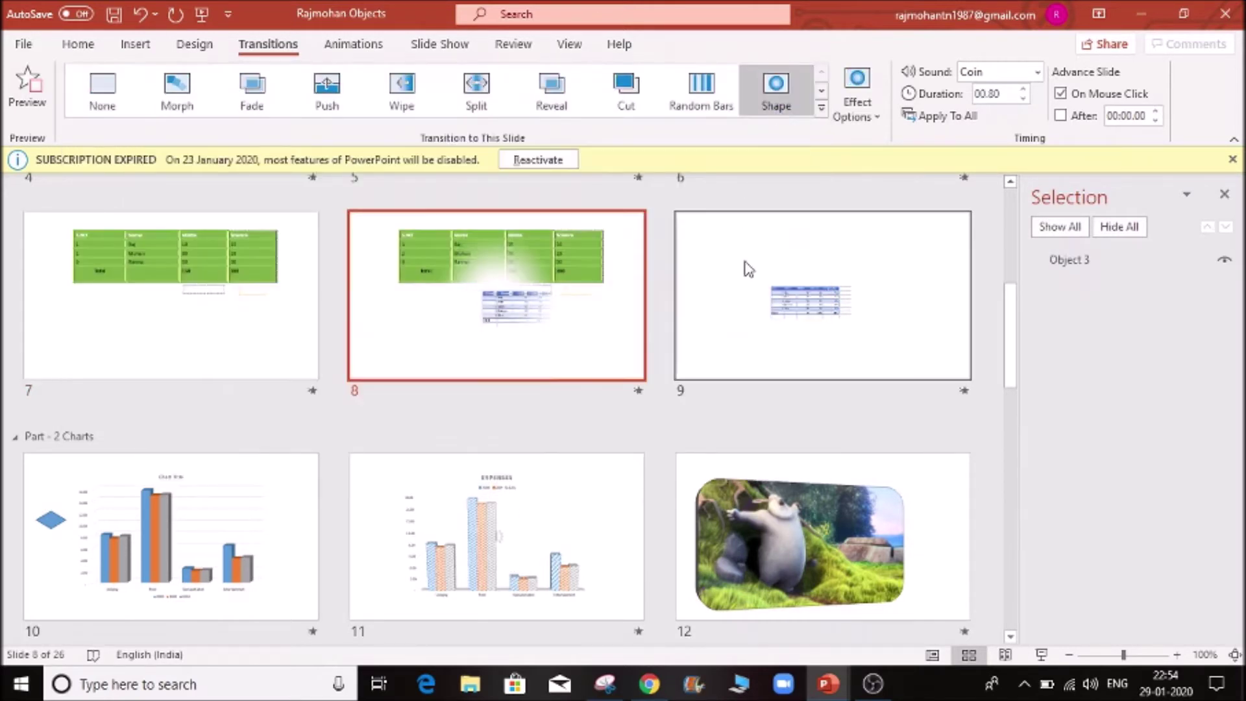
# Preview the Push transition on slide 1
pyautogui.scroll(5, 795, 292)
pyautogui.click(223, 245)
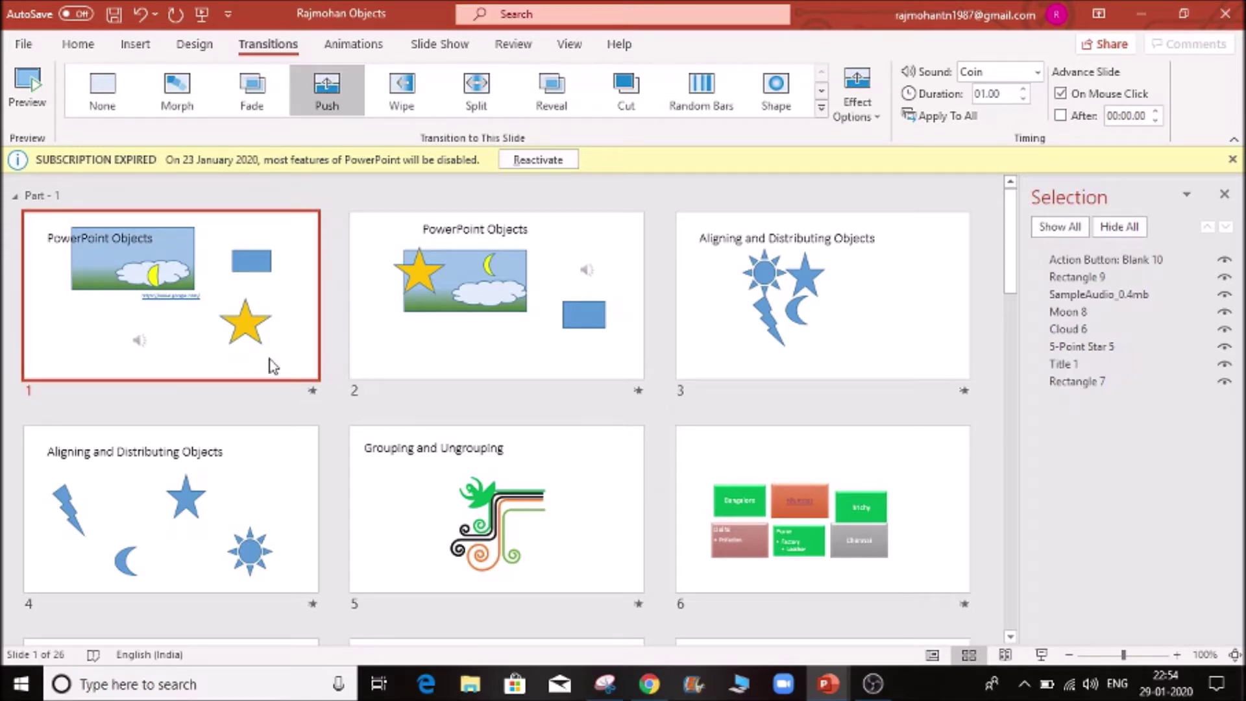
pyautogui.click(45, 92)
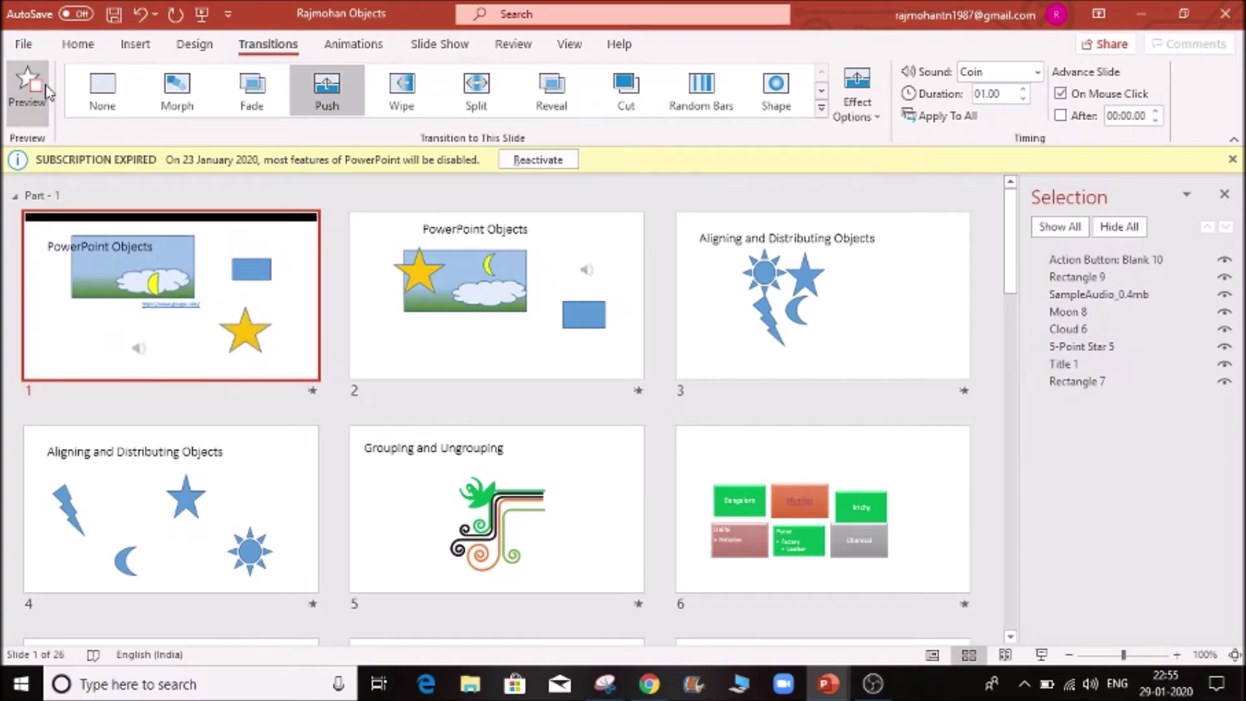
# Preview slide 2's Vortex and slide 3's Glitter transitions, checking Glitter's direction options unchanged
pyautogui.click(548, 373)
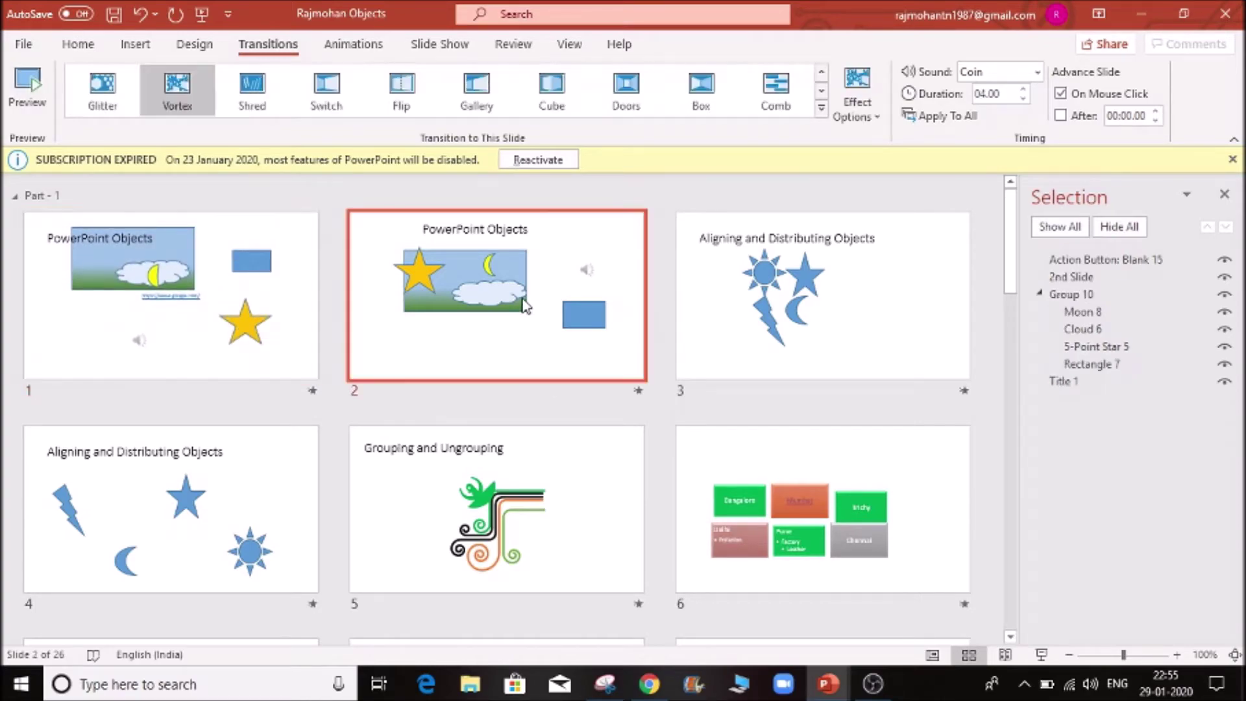
pyautogui.click(29, 86)
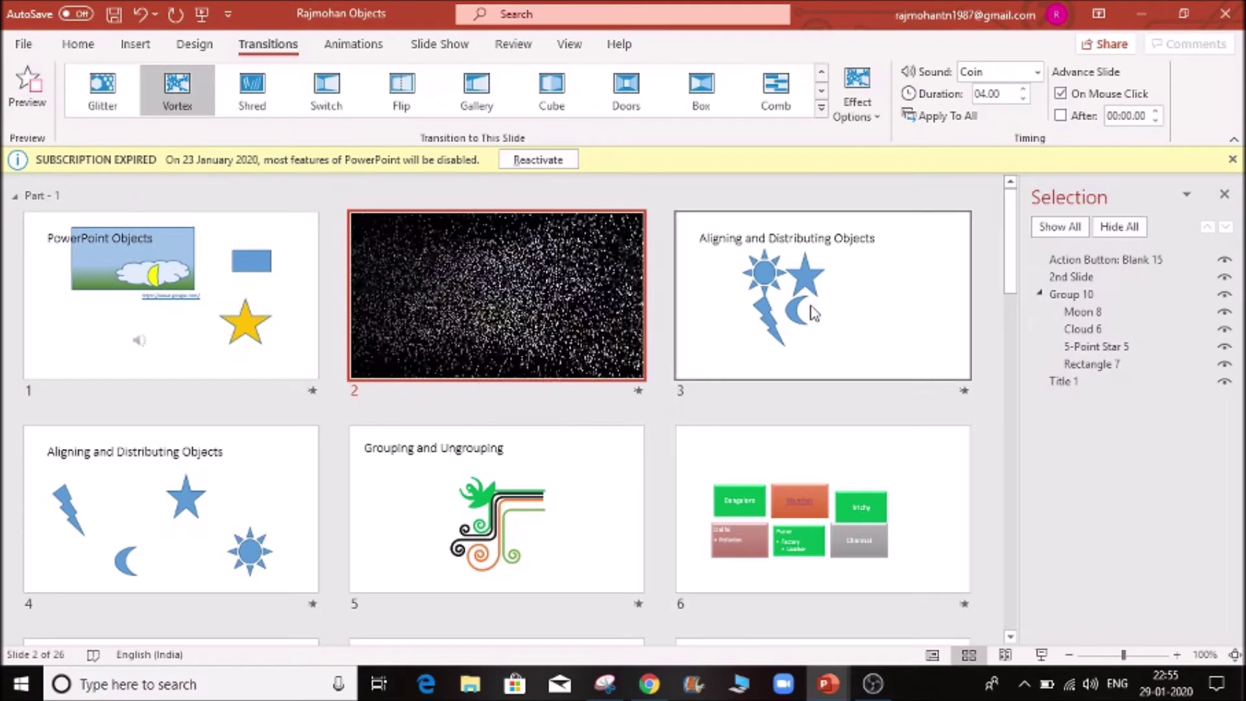
pyautogui.click(814, 313)
pyautogui.click(26, 96)
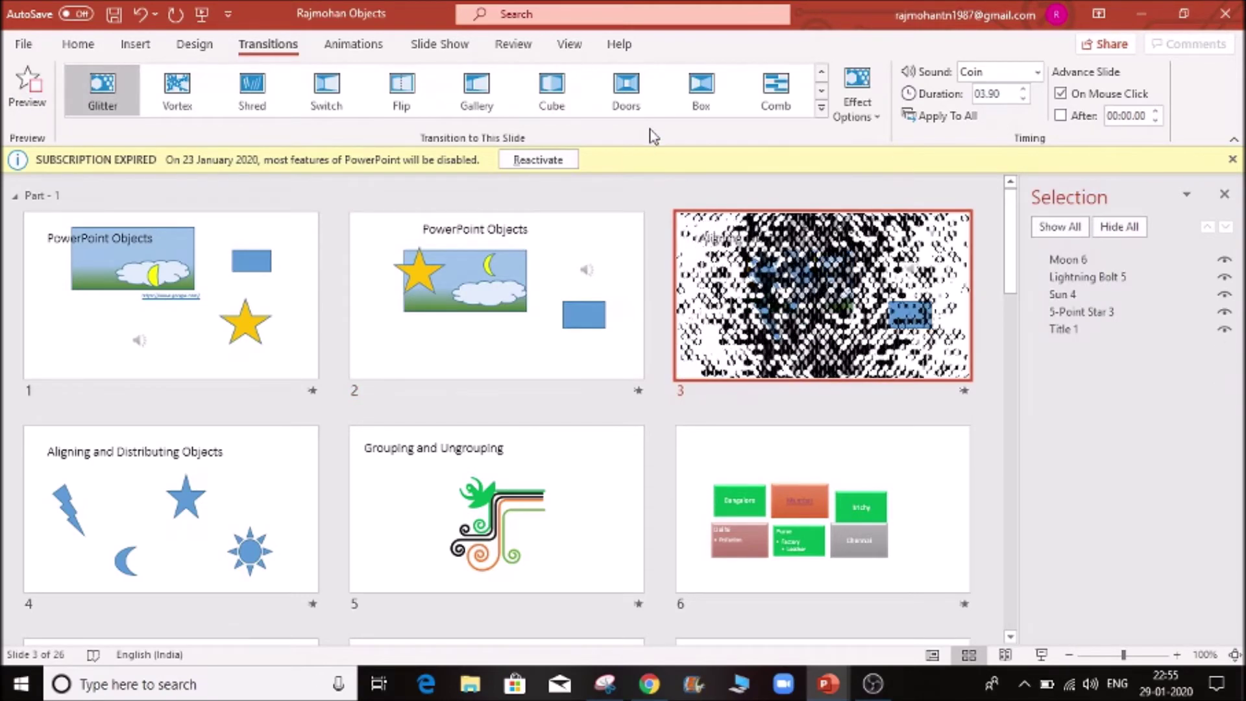
pyautogui.click(870, 122)
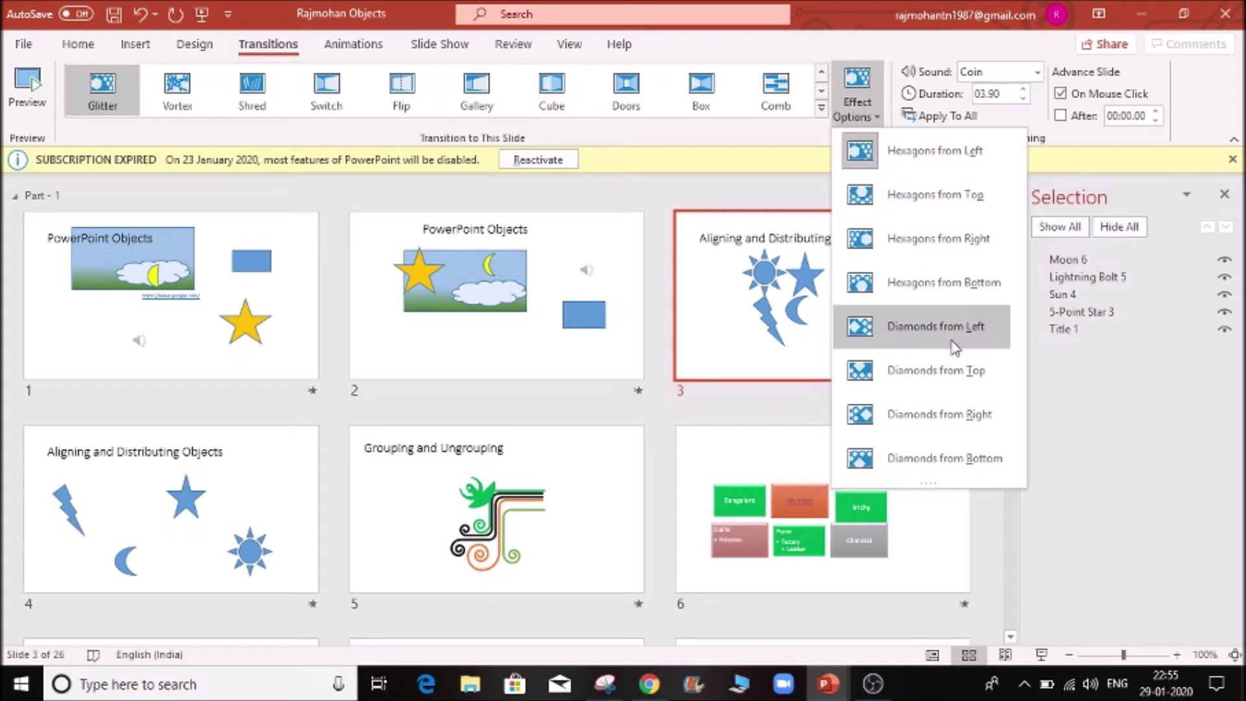
pyautogui.click(758, 278)
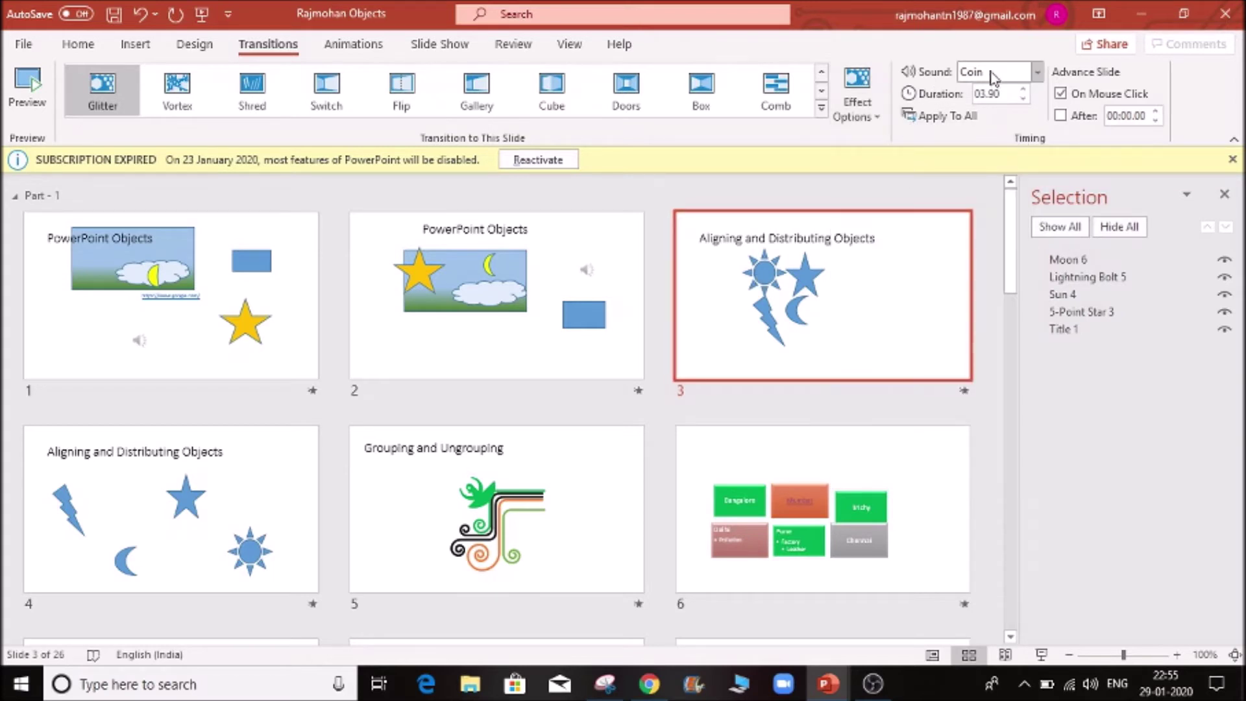
# Replace the Coin sound with Applause on slide 3's Glitter transition
pyautogui.click(1036, 72)
pyautogui.click(1023, 96)
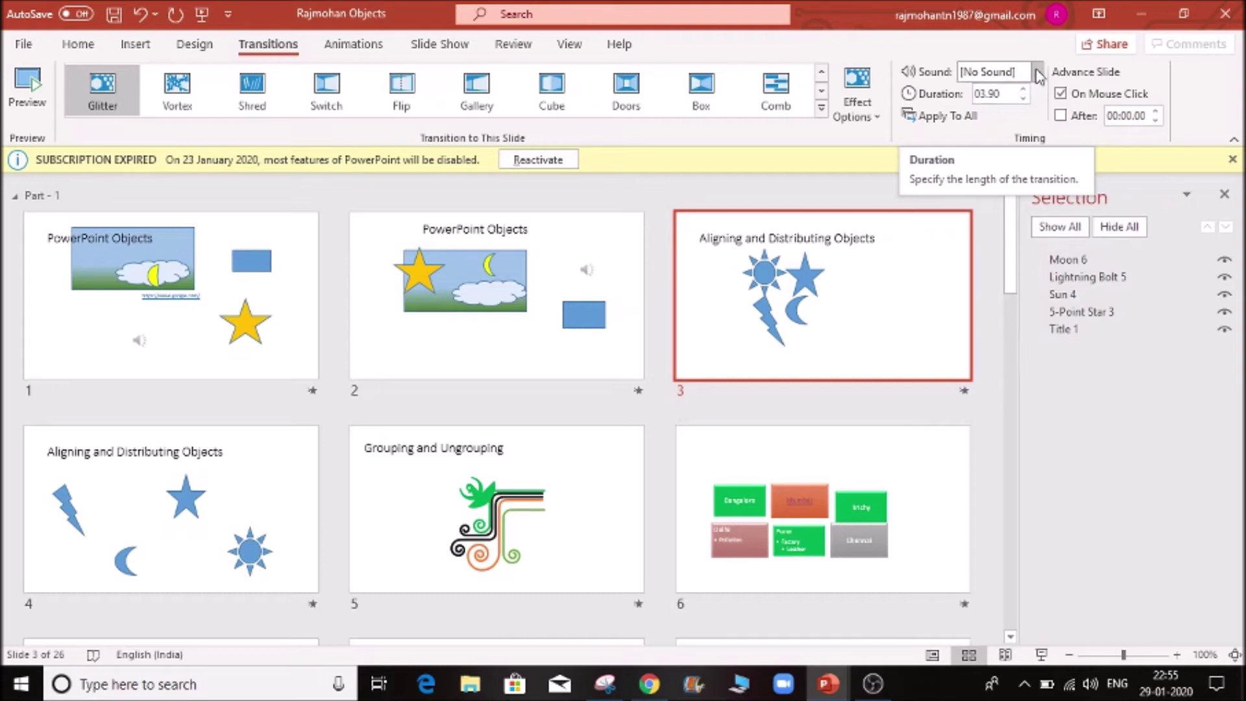
pyautogui.click(1037, 72)
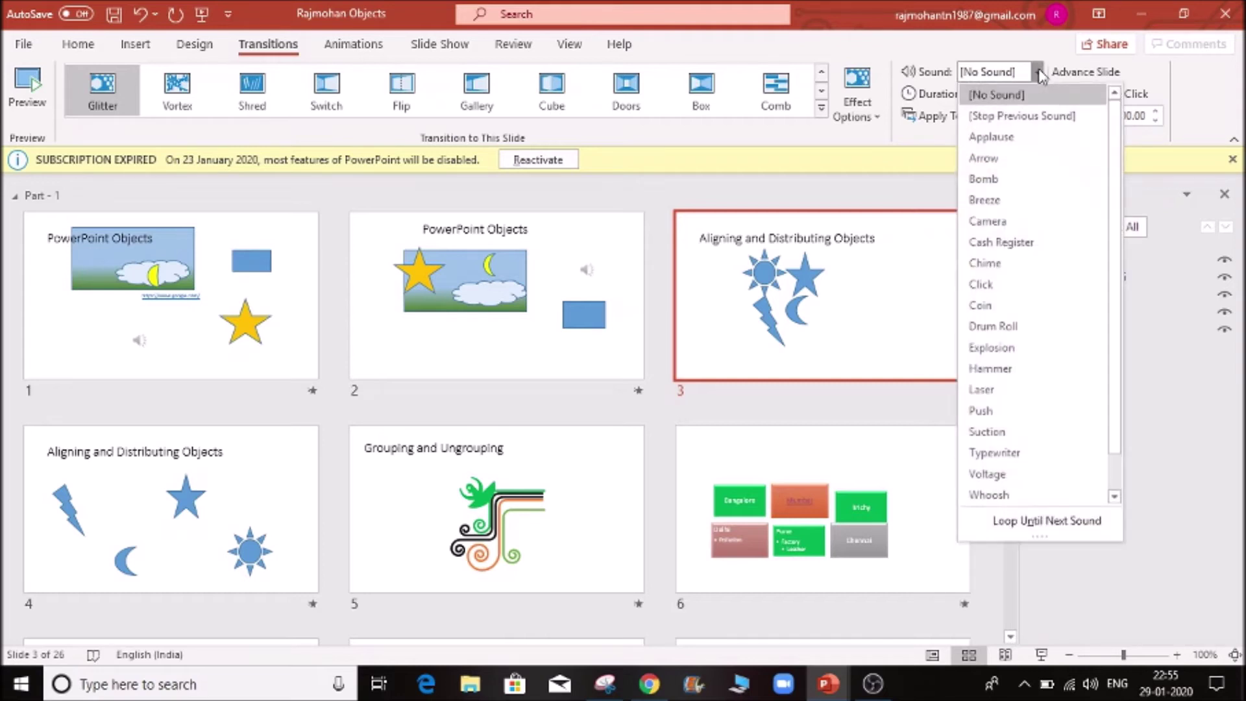
pyautogui.click(1017, 139)
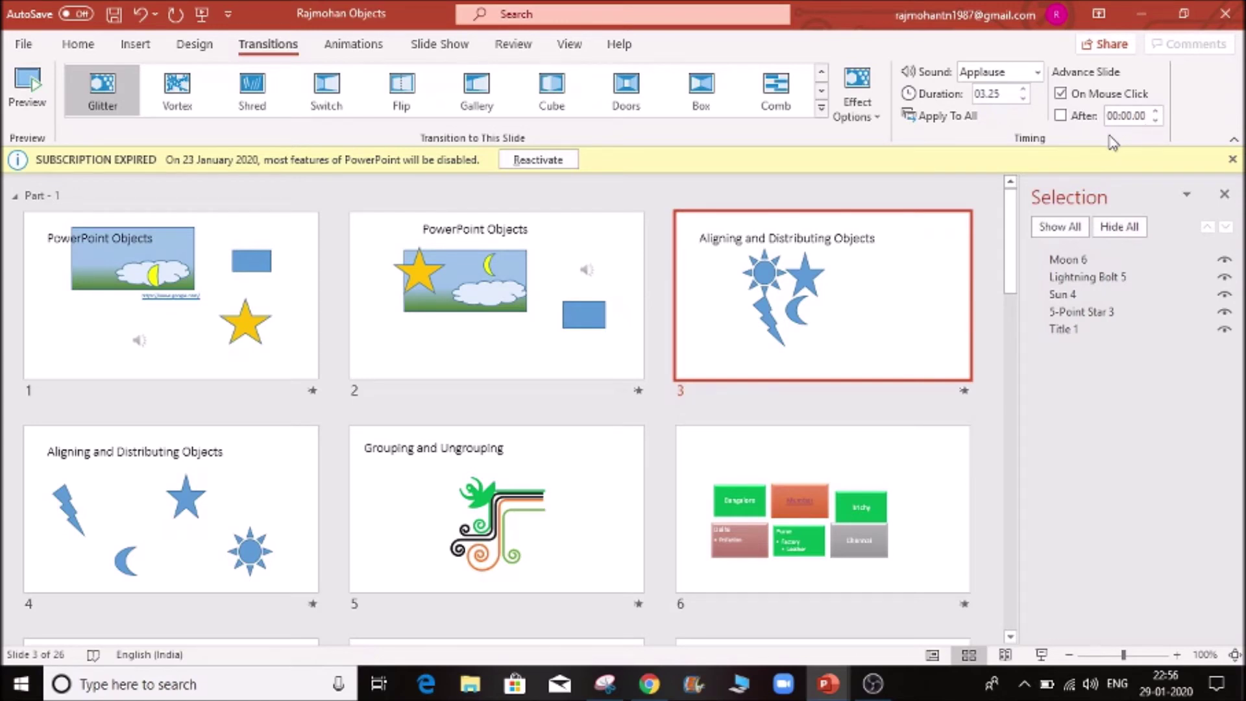
pyautogui.click(240, 285)
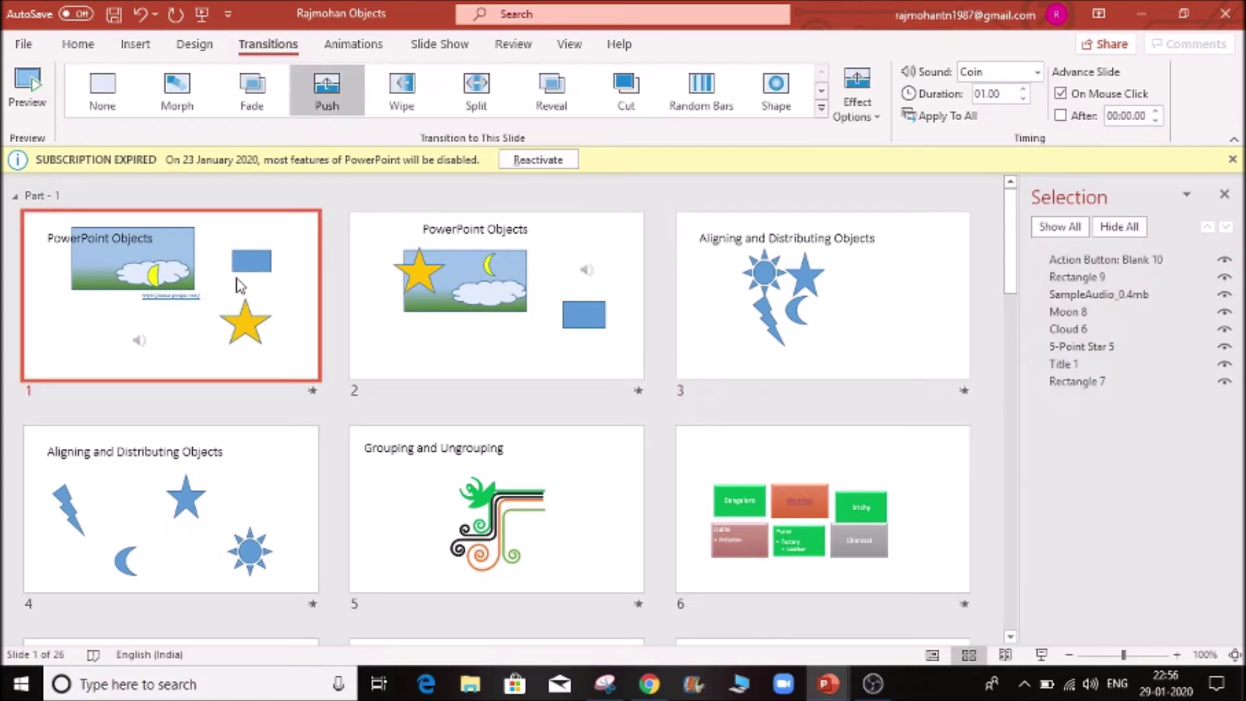
pyautogui.press('F5')
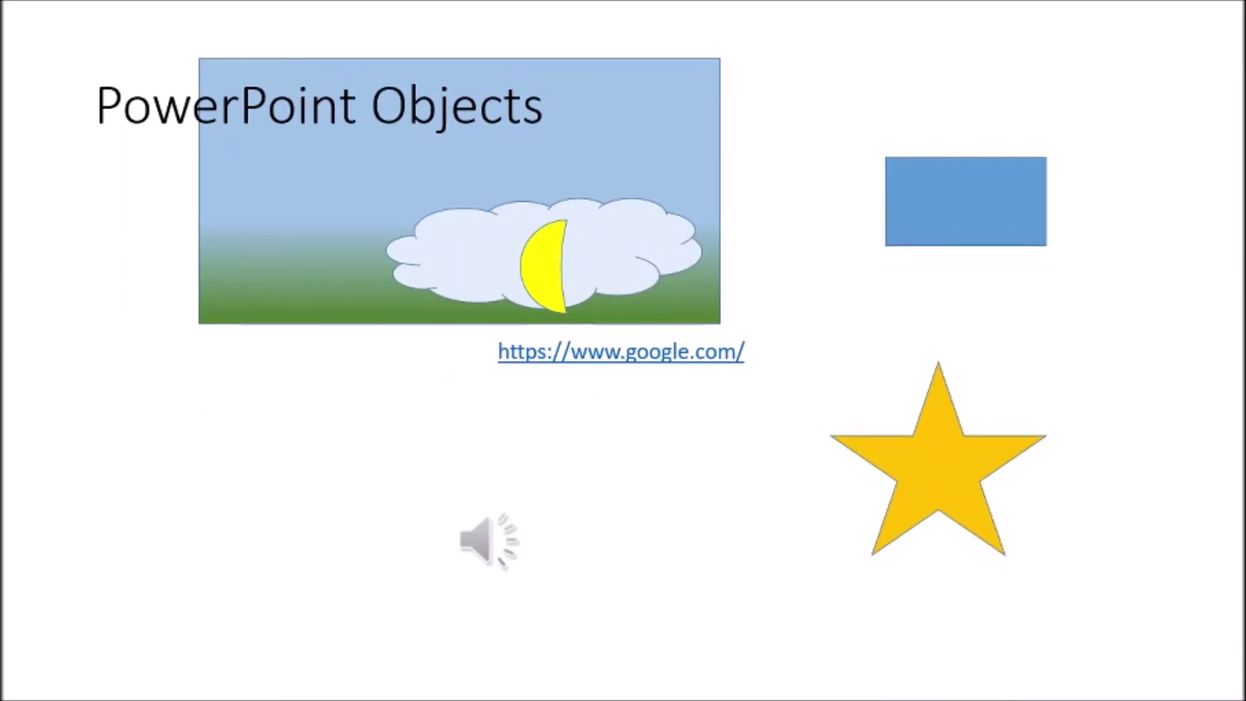
pyautogui.press('Right')
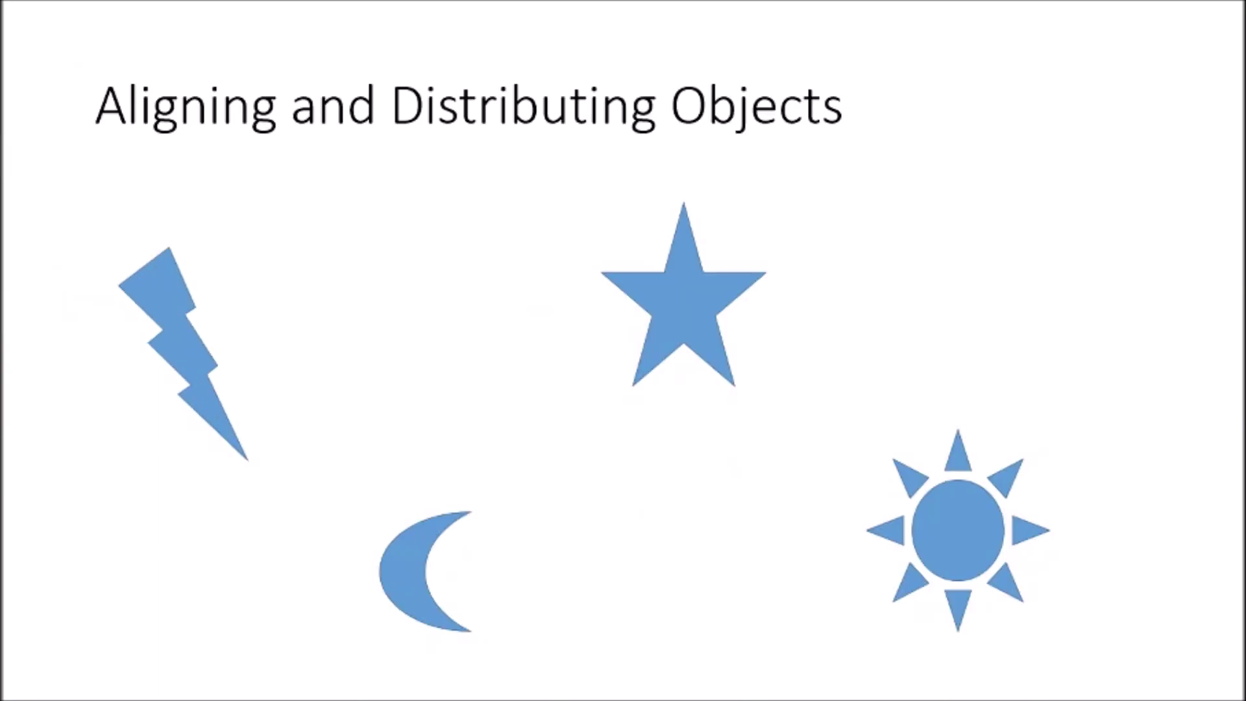
pyautogui.press('Escape')
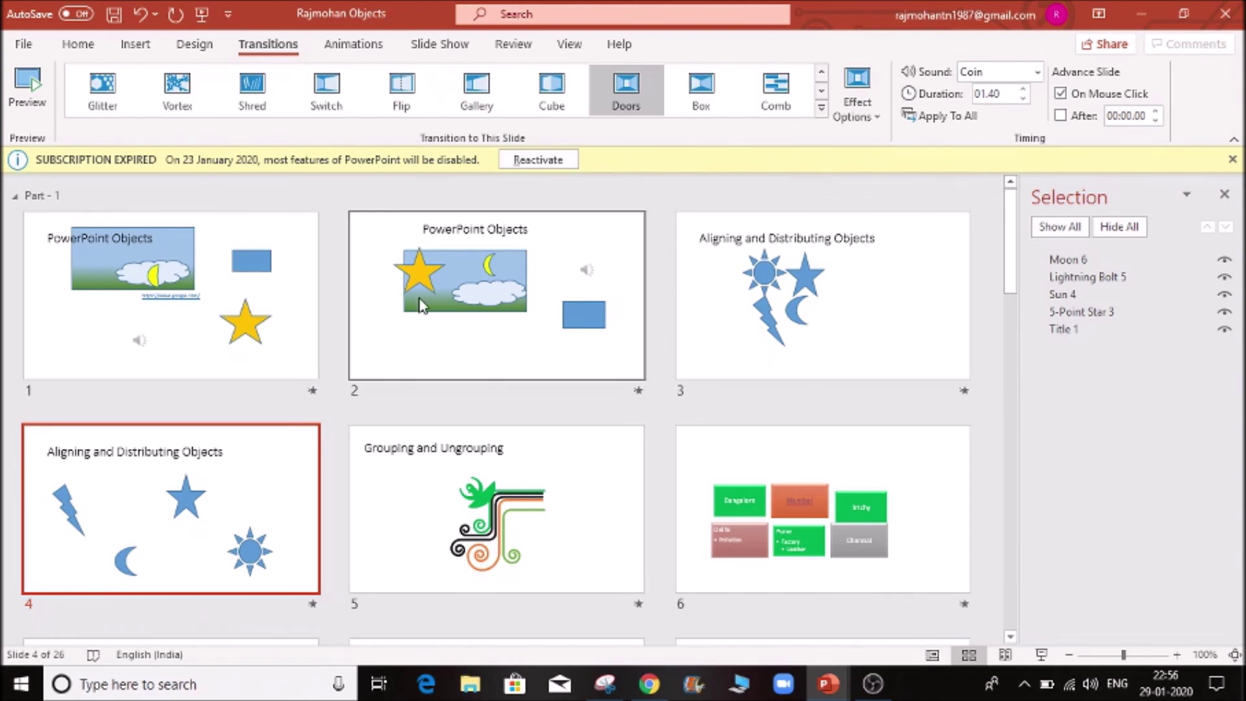